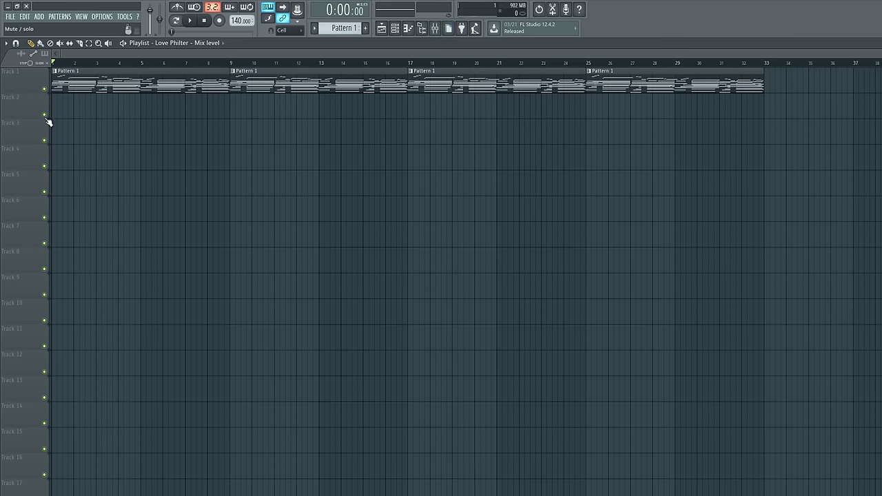
Open the mixer, move its window higher over the playlist and select the Insert 1 track.
{"action": "left_click", "coordinate": [435, 28]}
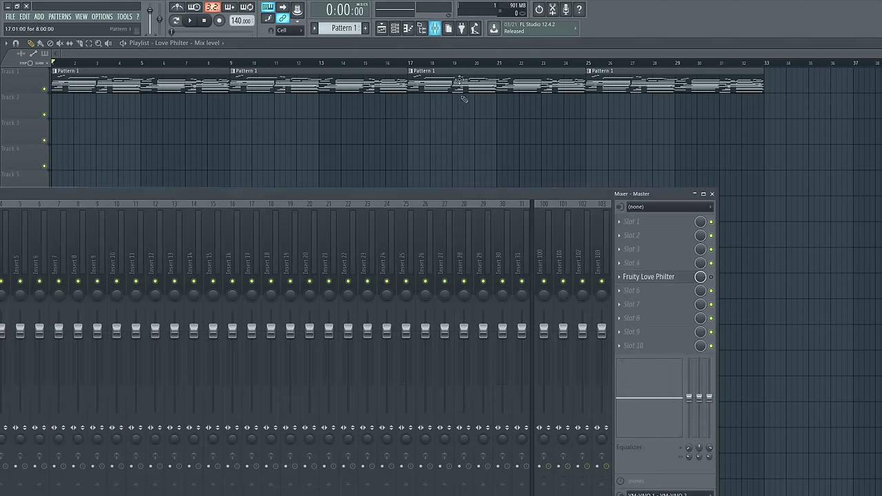
{"action": "left_click_drag", "start_coordinate": [446, 193], "coordinate": [446, 122]}
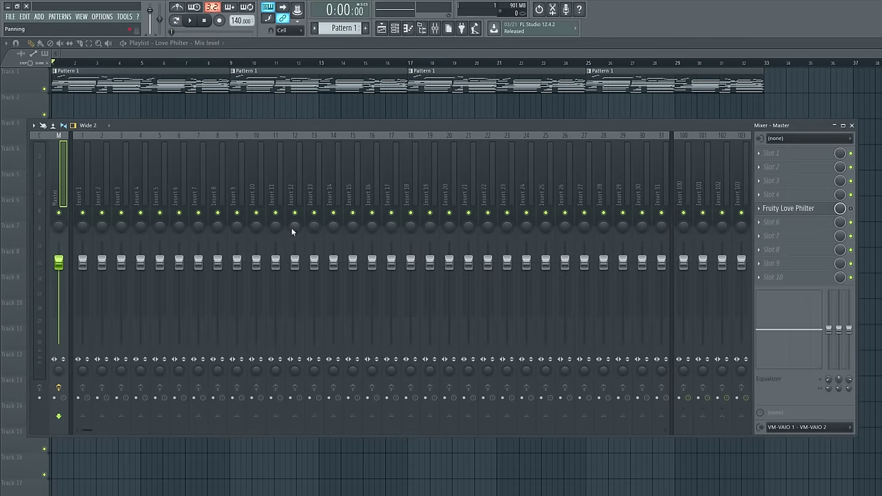
{"action": "left_click", "coordinate": [83, 214]}
{"action": "left_click", "coordinate": [83, 213]}
{"action": "left_click_drag", "start_coordinate": [82, 225], "coordinate": [90, 320]}
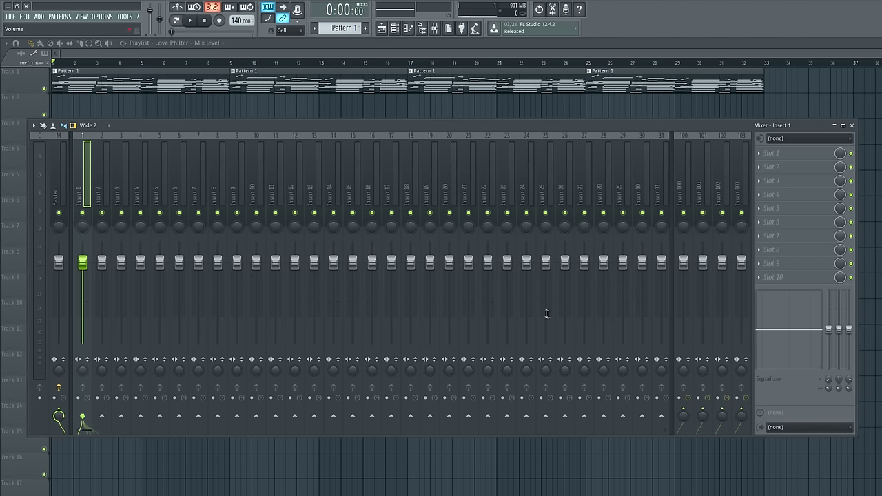
Load Fruity parametric EQ 2 into the first effect slot of Insert 1 and display its editor.
{"action": "left_click", "coordinate": [762, 154]}
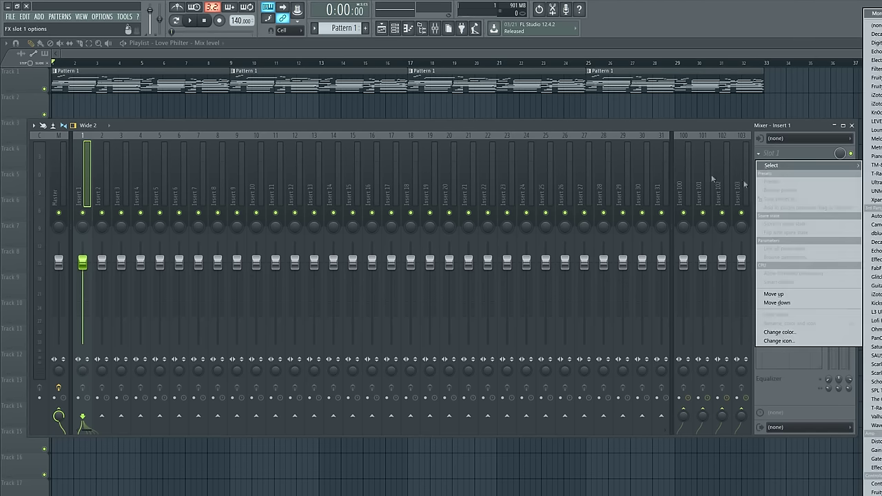
{"action": "left_click", "coordinate": [873, 86]}
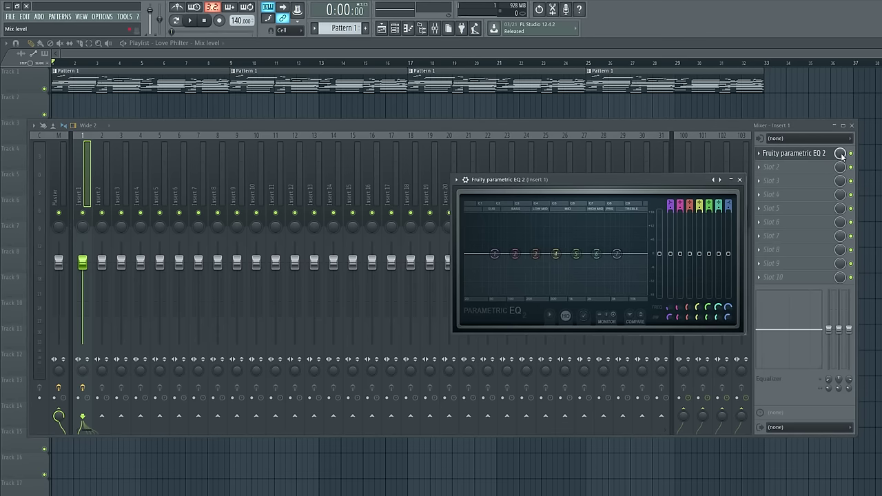
{"action": "left_click", "coordinate": [814, 153]}
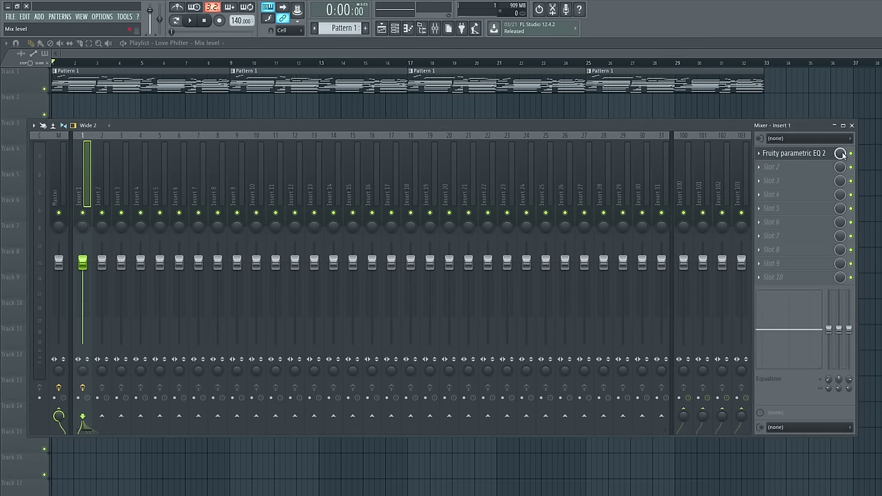
{"action": "left_click", "coordinate": [793, 153]}
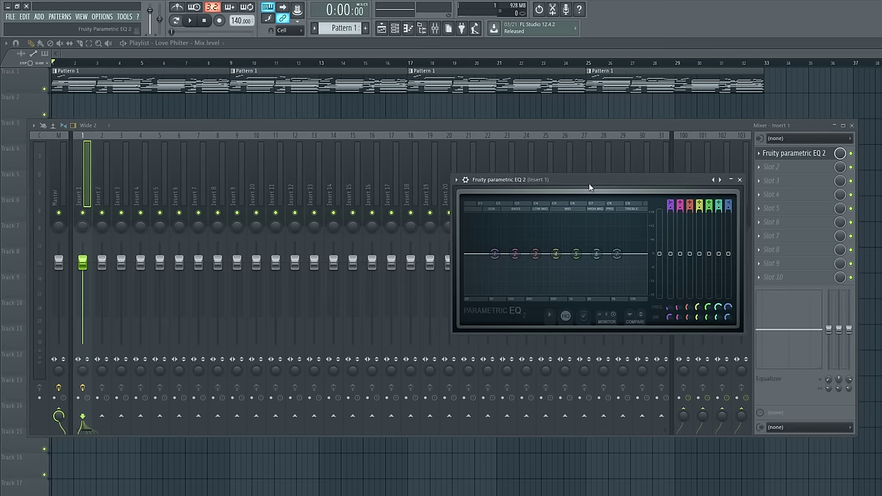
Boost band 3 of the equalizer to about 3.9 dB near 294 Hz and raise the highest band by a similar amount.
{"action": "left_click_drag", "start_coordinate": [590, 186], "coordinate": [551, 191]}
{"action": "left_click_drag", "start_coordinate": [579, 262], "coordinate": [579, 250]}
{"action": "left_click_drag", "start_coordinate": [652, 259], "coordinate": [651, 250]}
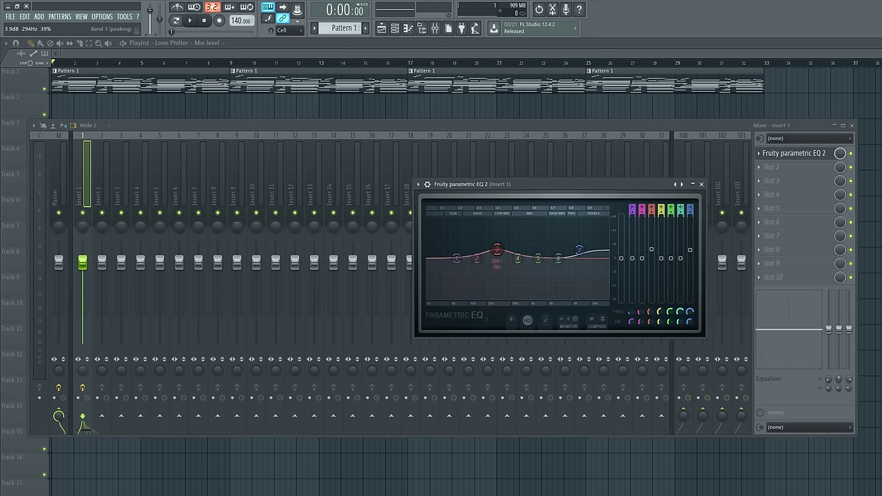
Close the equalizer editor and remove Fruity parametric EQ 2 from the first slot of Insert 1.
{"action": "left_click", "coordinate": [702, 184]}
{"action": "left_click", "coordinate": [758, 153]}
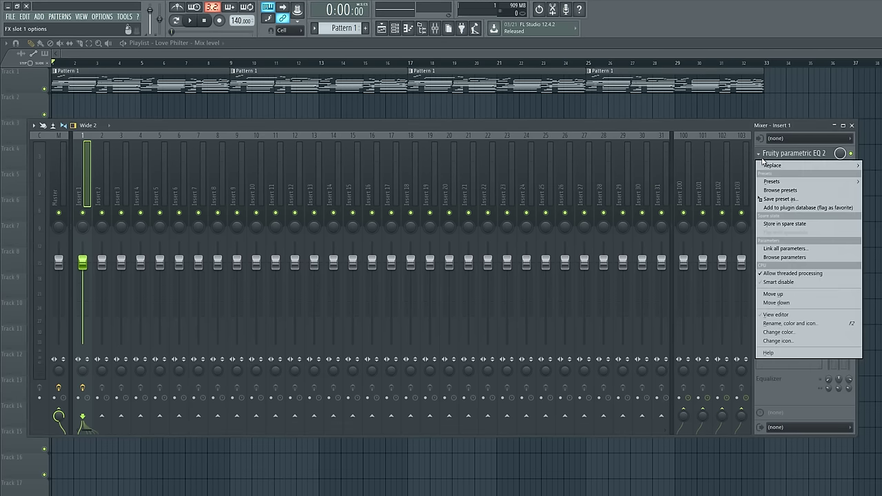
{"action": "mouse_move", "coordinate": [773, 166]}
{"action": "left_click", "coordinate": [855, 17]}
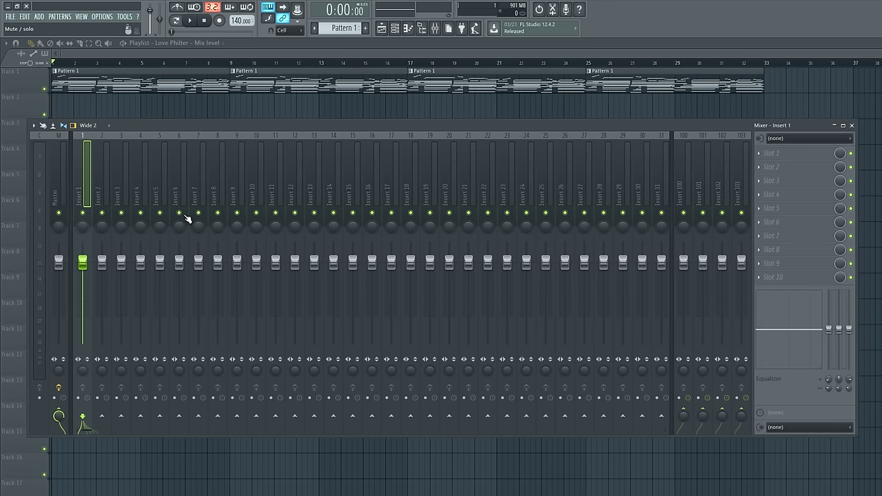
Try a lower volume fader level on Insert 6 and return the fader to its original level.
{"action": "left_click", "coordinate": [183, 231]}
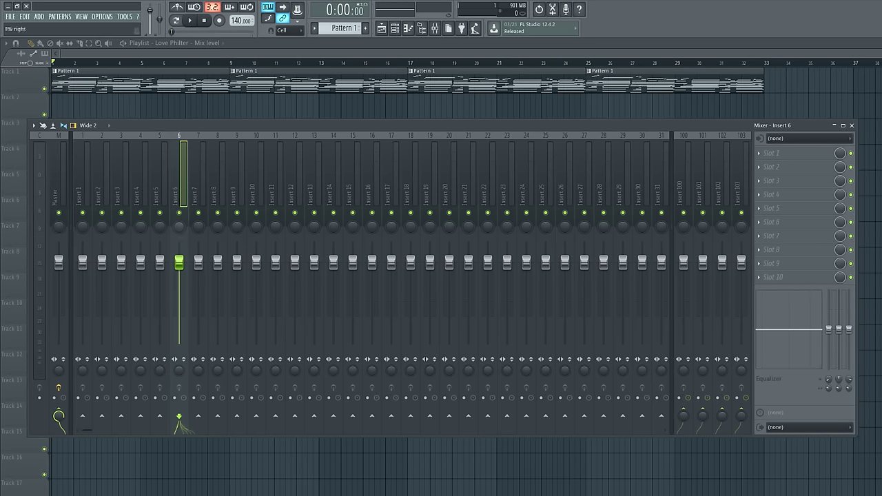
{"action": "left_click_drag", "start_coordinate": [187, 273], "coordinate": [187, 297]}
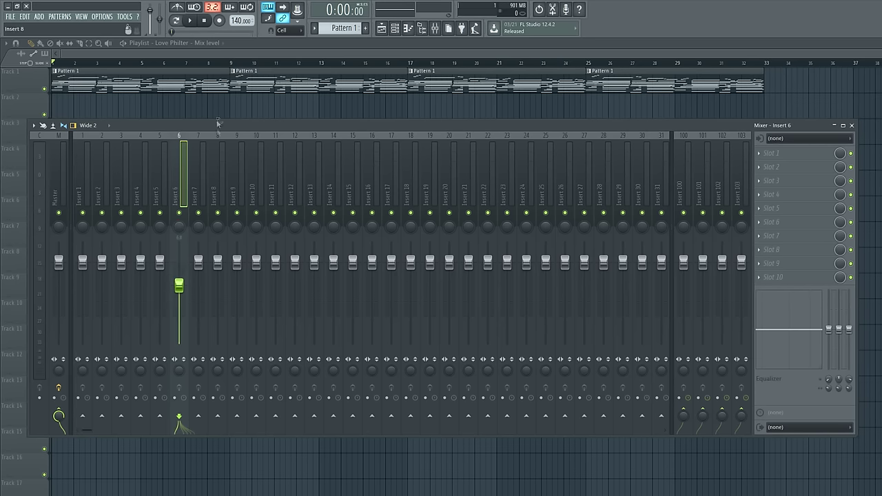
{"action": "left_click_drag", "start_coordinate": [179, 285], "coordinate": [179, 262]}
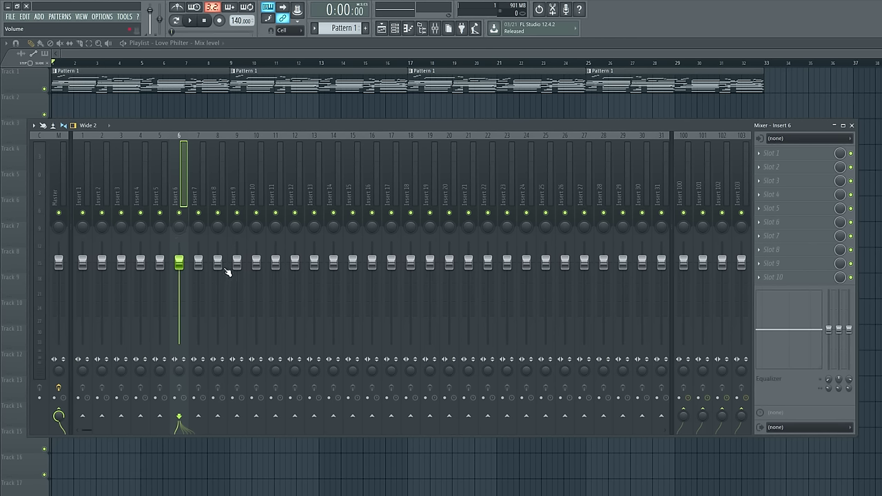
Hide and reopen the mixer, and select the Master track to inspect its volume fader.
{"action": "key", "text": "F9"}
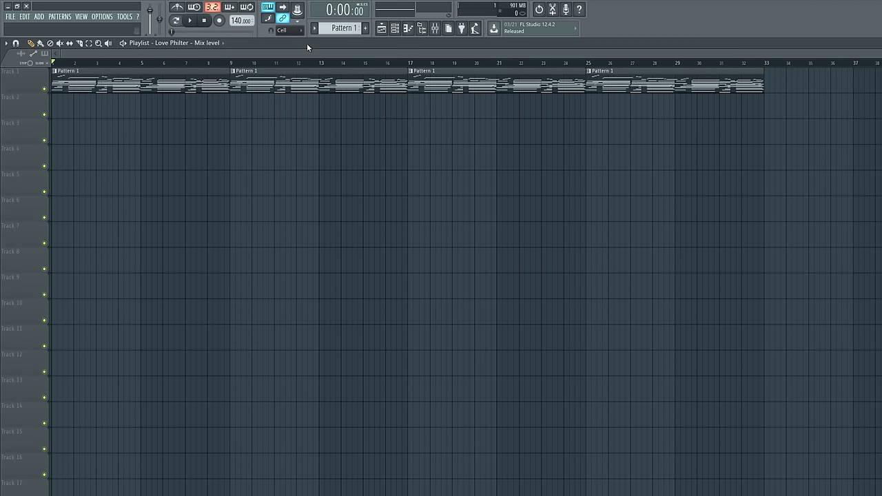
{"action": "left_click", "coordinate": [435, 32]}
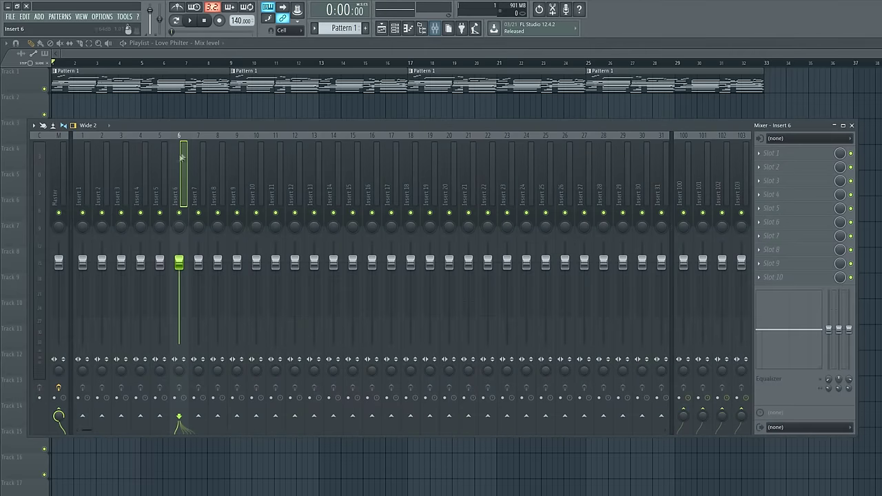
{"action": "mouse_move", "coordinate": [58, 261]}
{"action": "left_mouse_down"}
{"action": "mouse_move", "coordinate": [59, 270]}
{"action": "mouse_move", "coordinate": [59, 263]}
{"action": "left_mouse_up"}
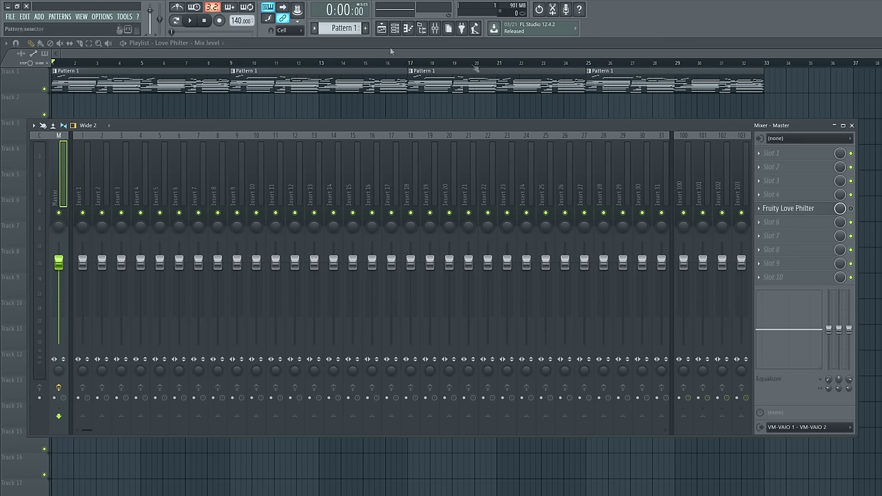
Close the mixer and create an automation clip for the project's master volume.
{"action": "left_click", "coordinate": [852, 126]}
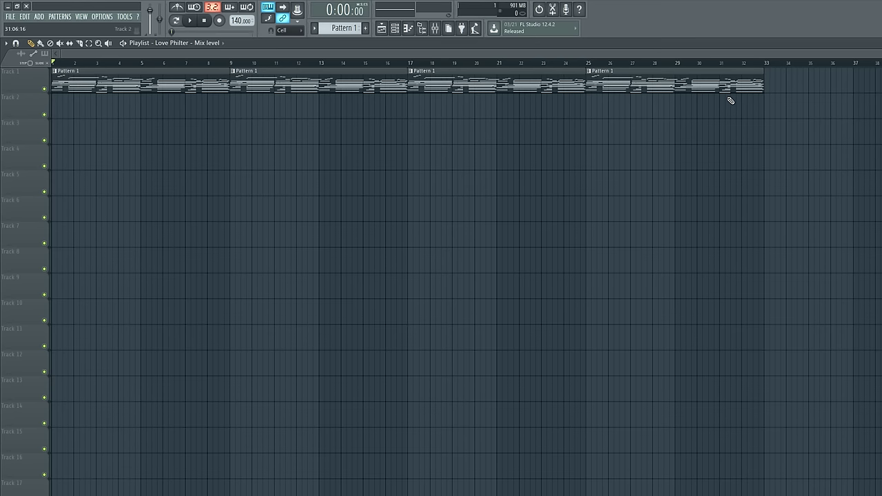
{"action": "right_click", "coordinate": [151, 14]}
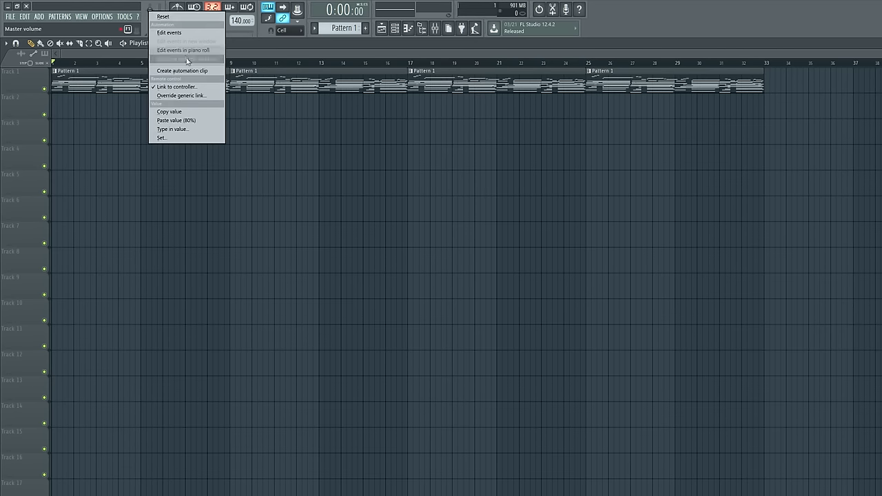
{"action": "left_click", "coordinate": [195, 71]}
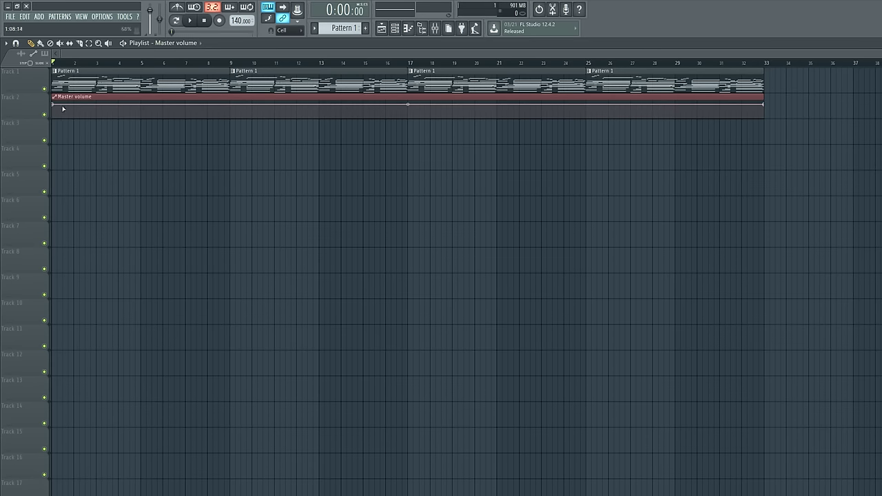
Lower the Master volume clip's start point to 29%, and restore its level by pasting the 80% value.
{"action": "left_click_drag", "start_coordinate": [59, 107], "coordinate": [54, 114]}
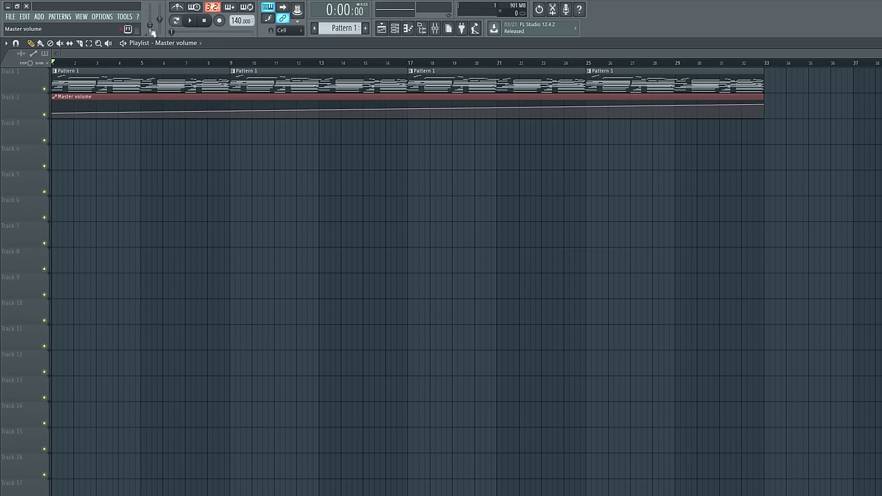
{"action": "right_click", "coordinate": [56, 115]}
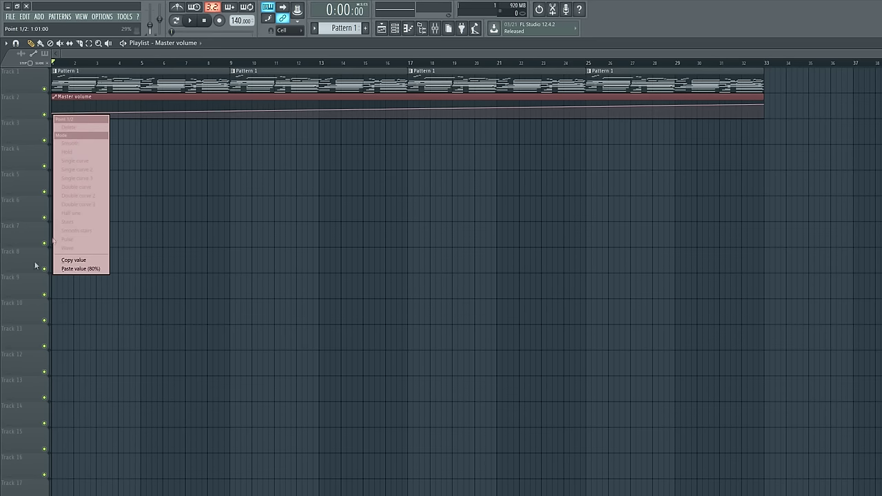
{"action": "left_click", "coordinate": [107, 87]}
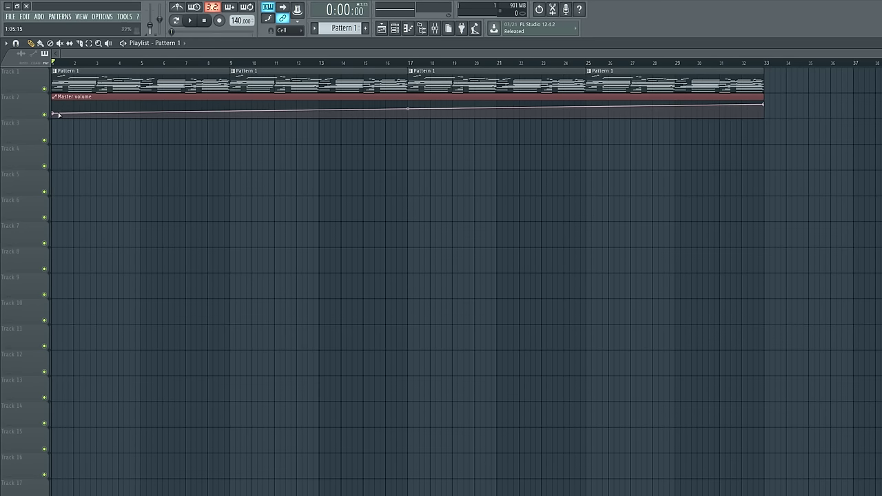
{"action": "right_click", "coordinate": [53, 112]}
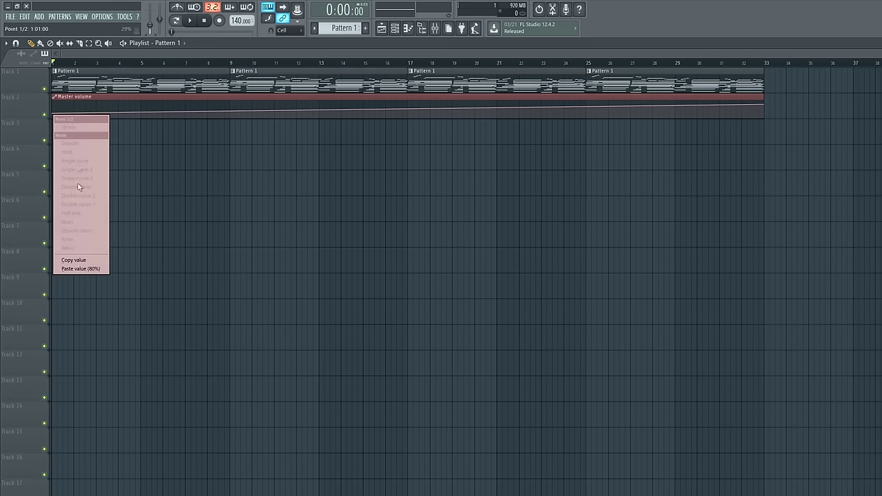
{"action": "left_click", "coordinate": [78, 269]}
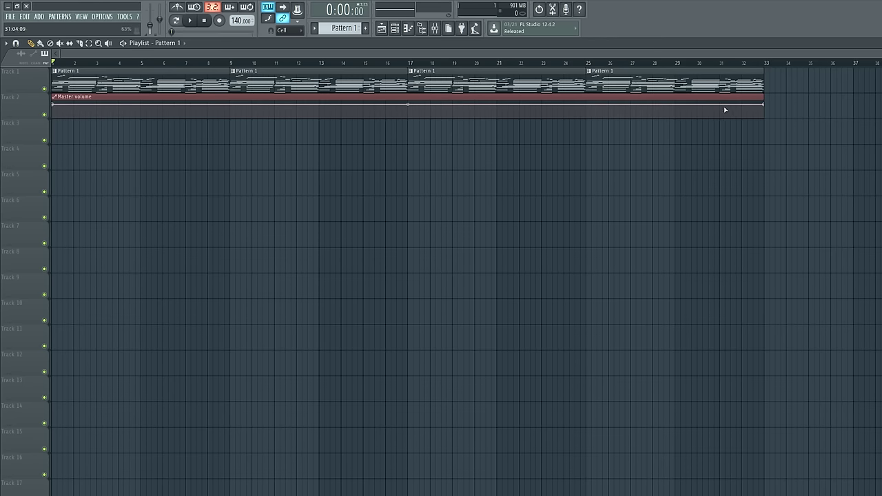
Add a control point at bar 31 of the Master volume clip and lower the end point at bar 33 to the minimum.
{"action": "scroll", "coordinate": [723, 110], "scroll_direction": "up", "scroll_amount": 4}
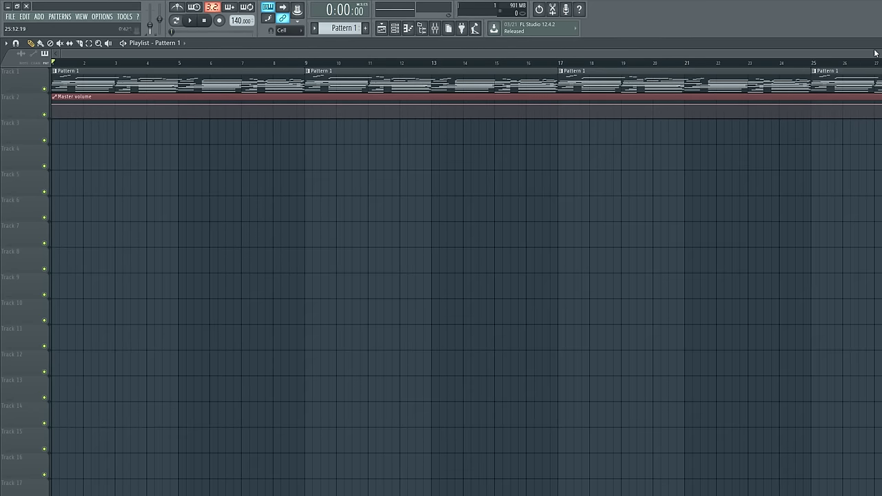
{"action": "left_click", "coordinate": [788, 52]}
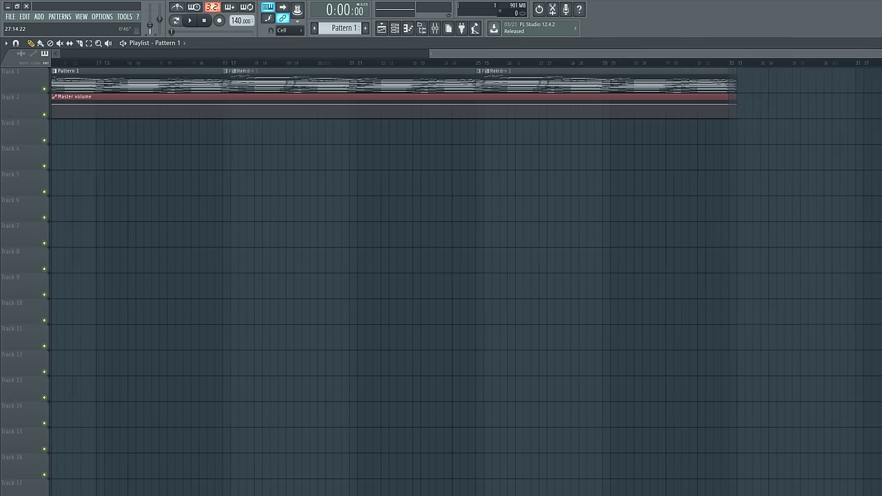
{"action": "scroll", "coordinate": [724, 69], "scroll_direction": "up", "scroll_amount": 2}
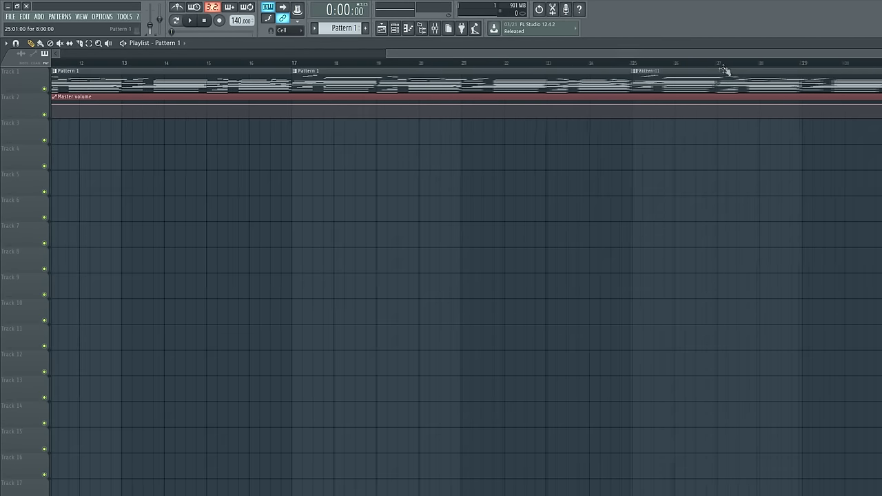
{"action": "scroll", "coordinate": [724, 73], "scroll_direction": "up", "scroll_amount": 1}
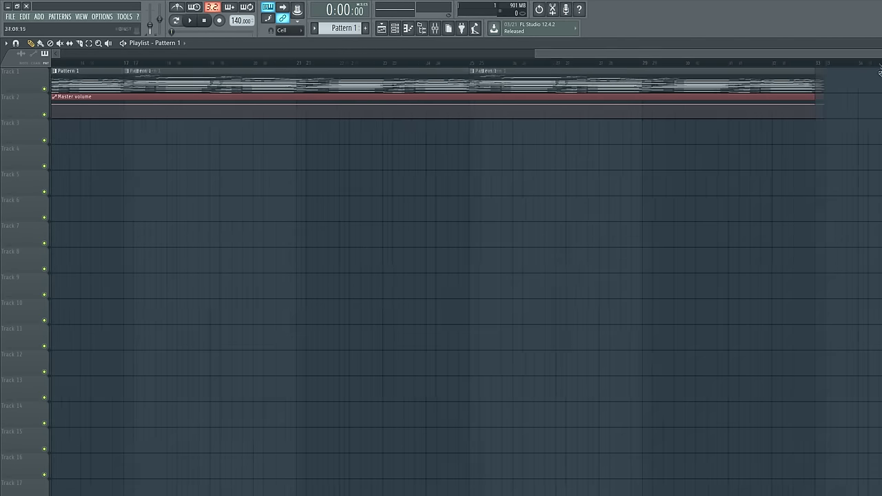
{"action": "right_click", "coordinate": [693, 105]}
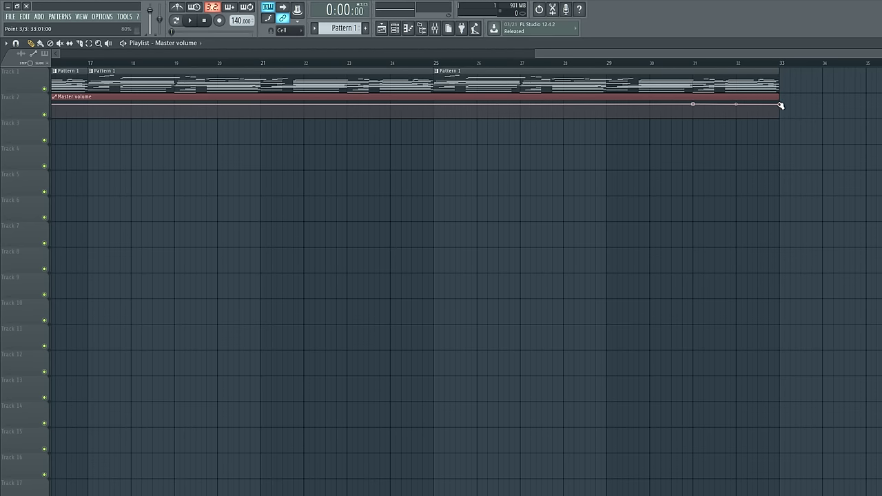
{"action": "left_click_drag", "start_coordinate": [781, 105], "coordinate": [780, 126]}
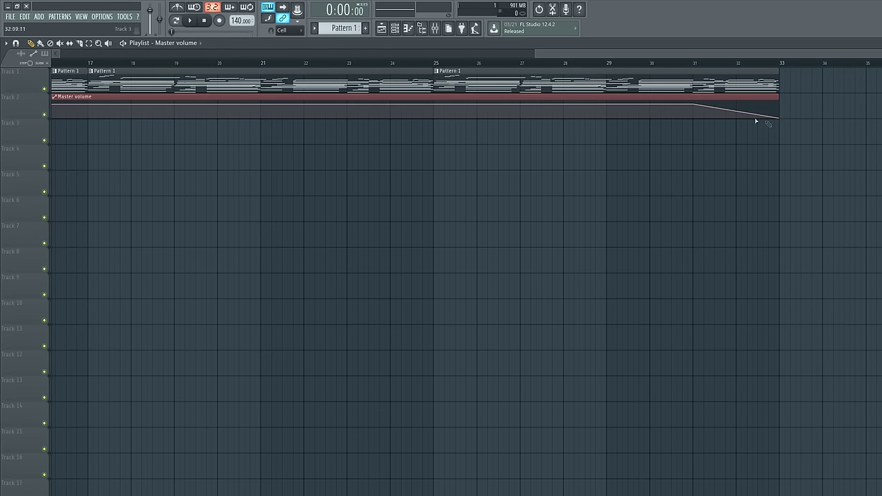
Bend the fade-out between bars 31 and 33 into a convex curve that drops steeply at the end.
{"action": "mouse_move", "coordinate": [737, 109]}
{"action": "left_mouse_down"}
{"action": "mouse_move", "coordinate": [737, 87]}
{"action": "mouse_move", "coordinate": [736, 110]}
{"action": "mouse_move", "coordinate": [737, 101]}
{"action": "left_mouse_up"}
{"action": "left_click_drag", "start_coordinate": [737, 116], "coordinate": [736, 108]}
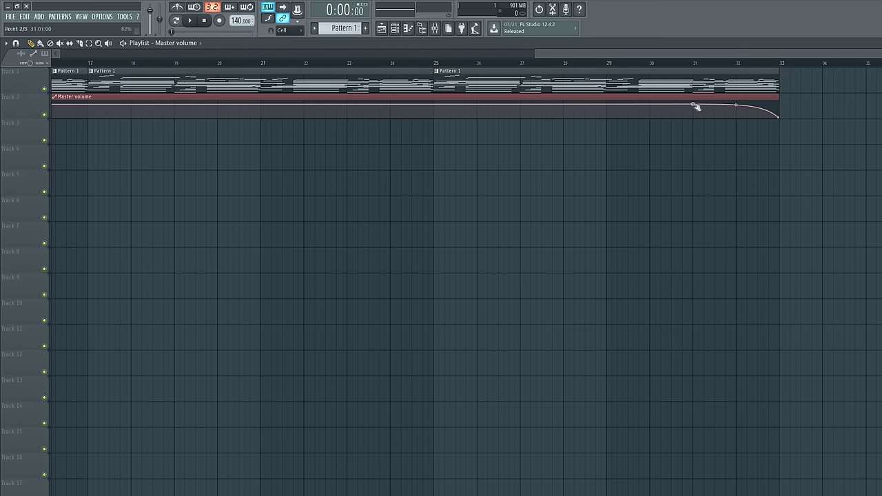
{"action": "left_click_drag", "start_coordinate": [736, 105], "coordinate": [736, 135]}
{"action": "mouse_move", "coordinate": [737, 117]}
{"action": "left_mouse_down"}
{"action": "mouse_move", "coordinate": [736, 86]}
{"action": "mouse_move", "coordinate": [736, 107]}
{"action": "left_mouse_up"}
Copy the value of the Master volume clip's start point and paste it (80%) onto the control point at bar 31.
{"action": "scroll", "coordinate": [552, 187], "scroll_direction": "left", "scroll_amount": 5}
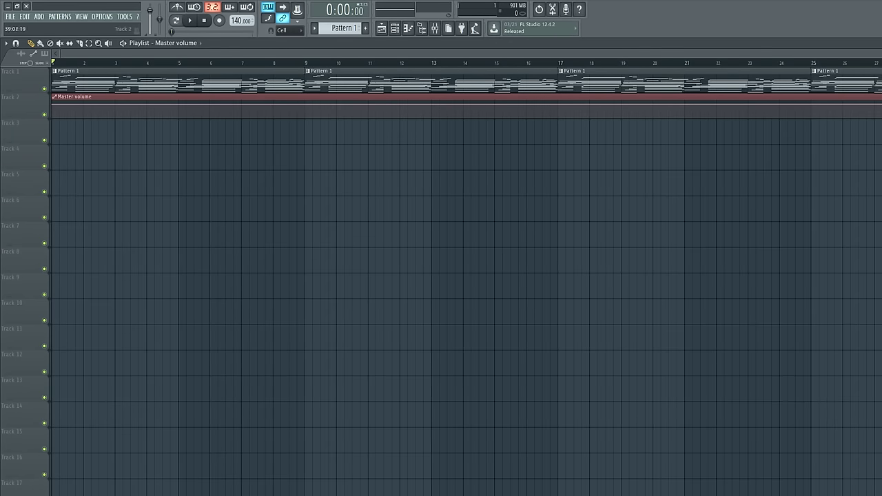
{"action": "scroll", "coordinate": [441, 276], "scroll_direction": "down", "scroll_amount": 5}
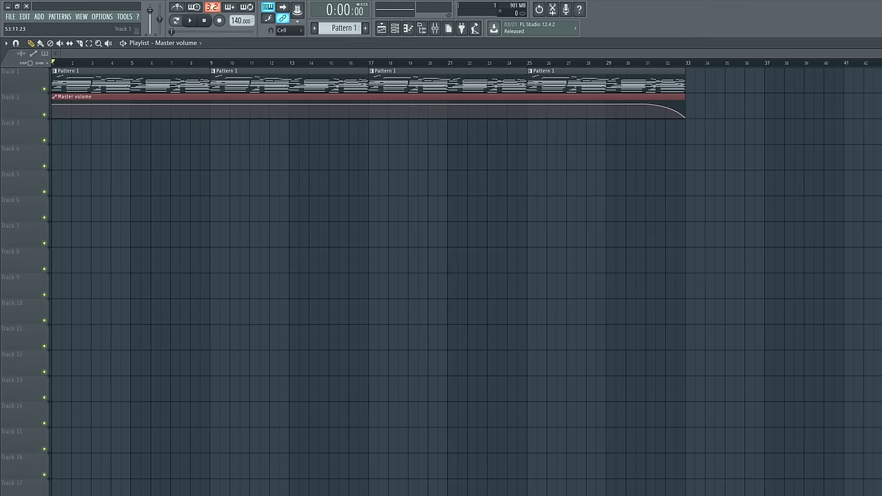
{"action": "right_click", "coordinate": [55, 107]}
{"action": "left_click", "coordinate": [102, 254]}
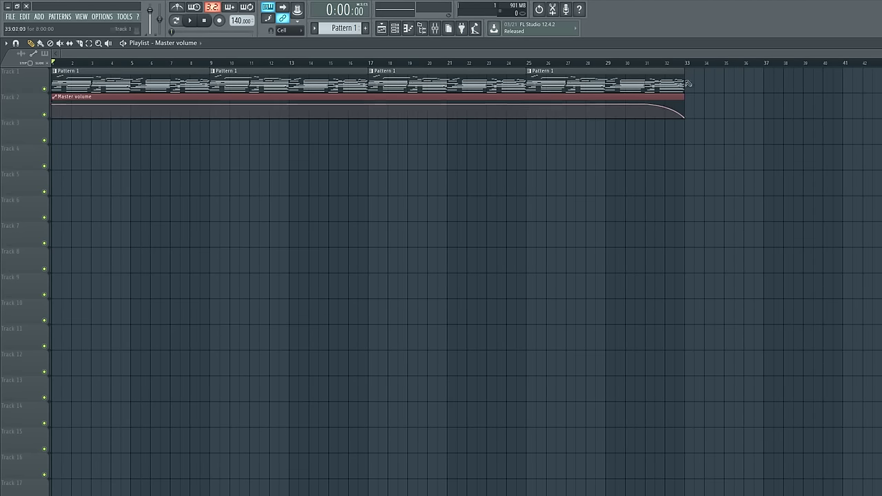
{"action": "right_click", "coordinate": [647, 105]}
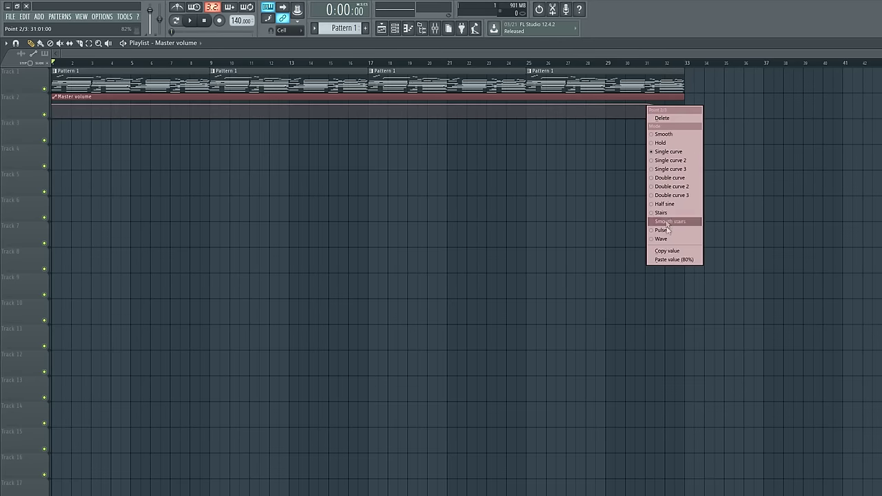
{"action": "left_click", "coordinate": [669, 258]}
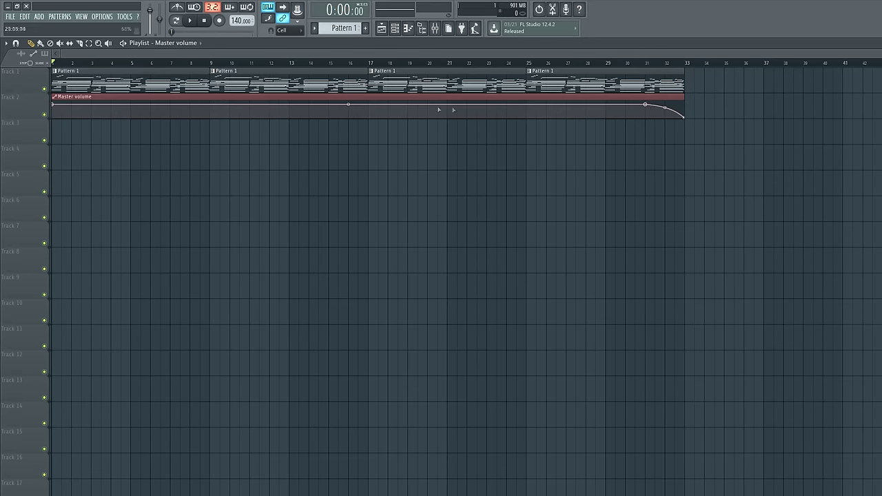
Undo the value pasted onto the Master volume clip's bar 31 point and paste 80% onto it again.
{"action": "left_click", "coordinate": [24, 16]}
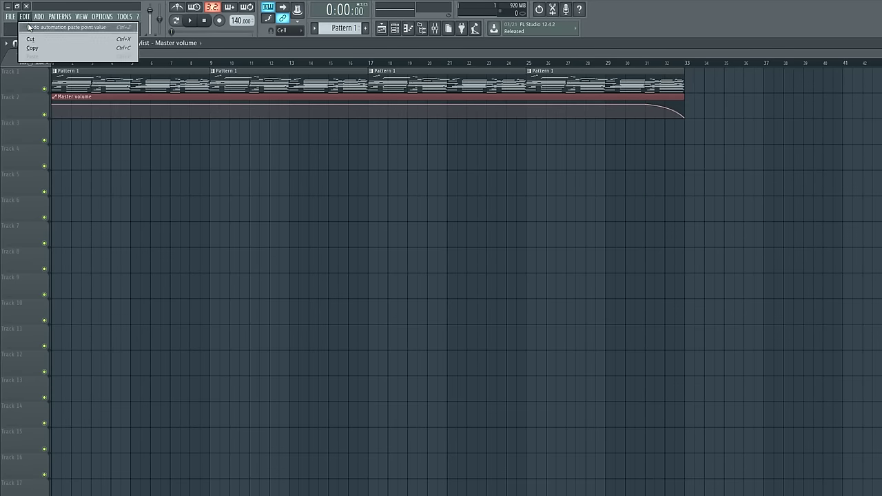
{"action": "left_click", "coordinate": [29, 26]}
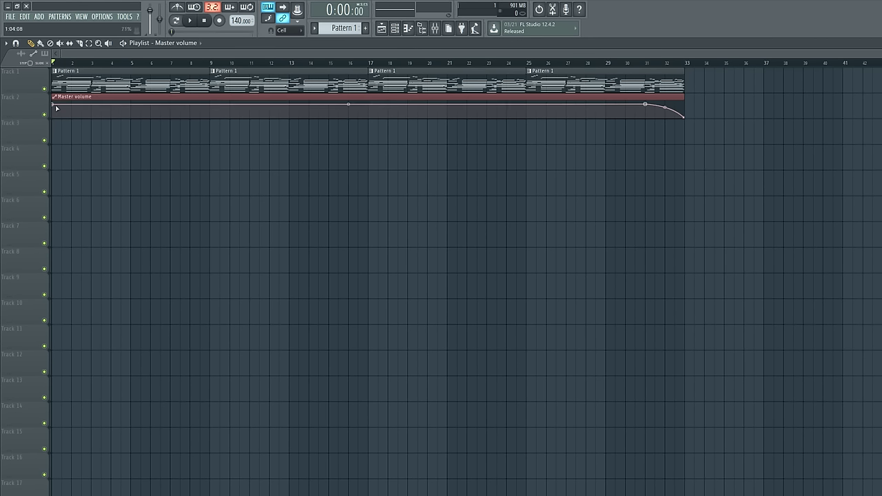
{"action": "right_click", "coordinate": [646, 104]}
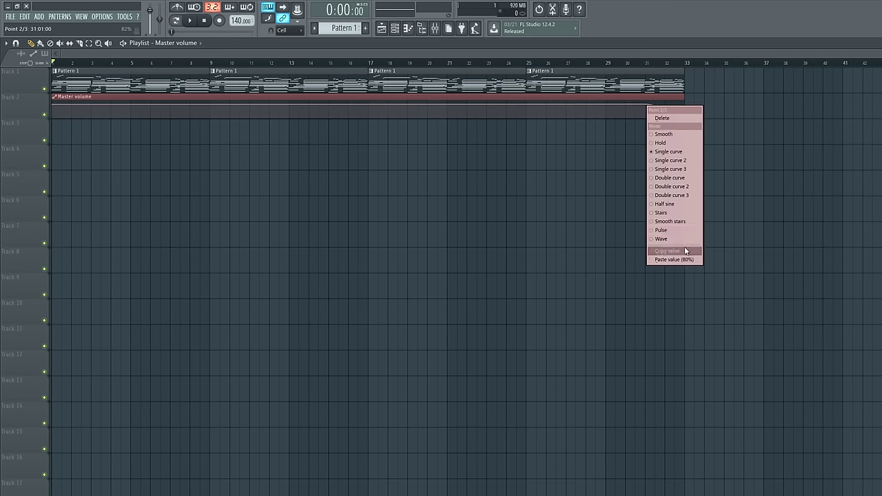
{"action": "left_click", "coordinate": [675, 260]}
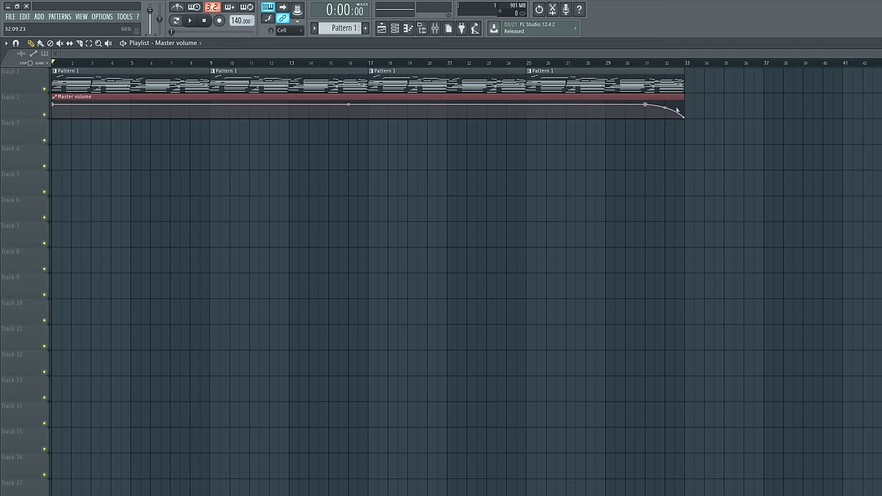
Play the song's ending from about bar 30 to check the fade-out, and stop at the end.
{"action": "left_click", "coordinate": [625, 61]}
{"action": "left_click", "coordinate": [394, 29]}
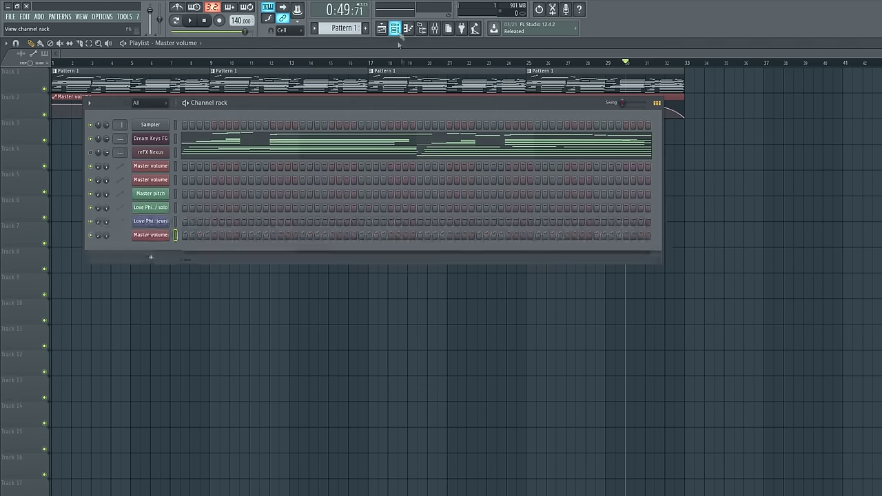
{"action": "key", "text": "F6"}
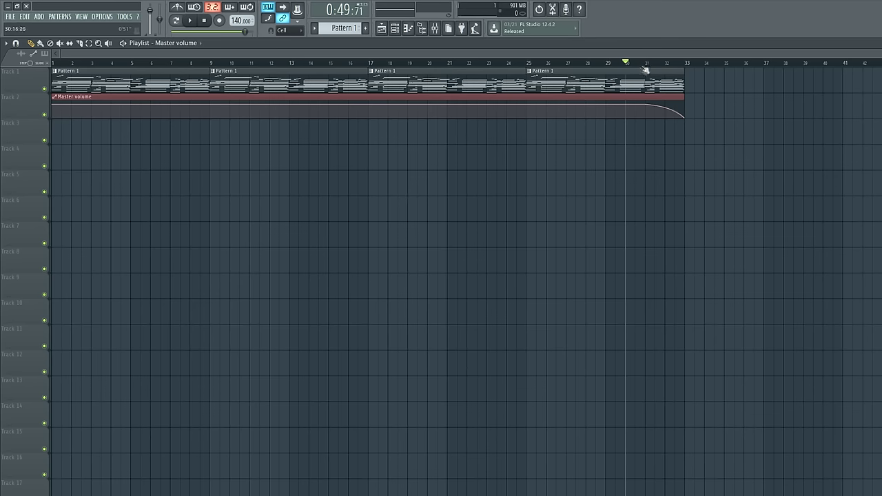
{"action": "key", "text": "space"}
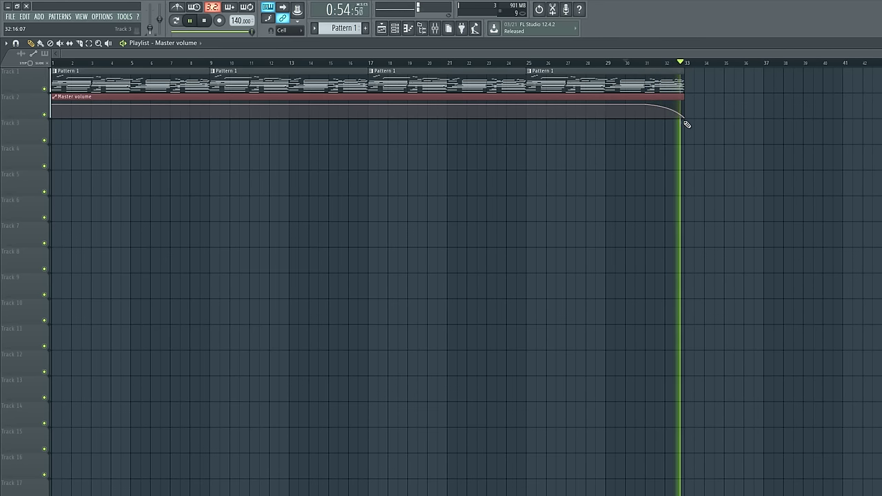
{"action": "key", "text": "space"}
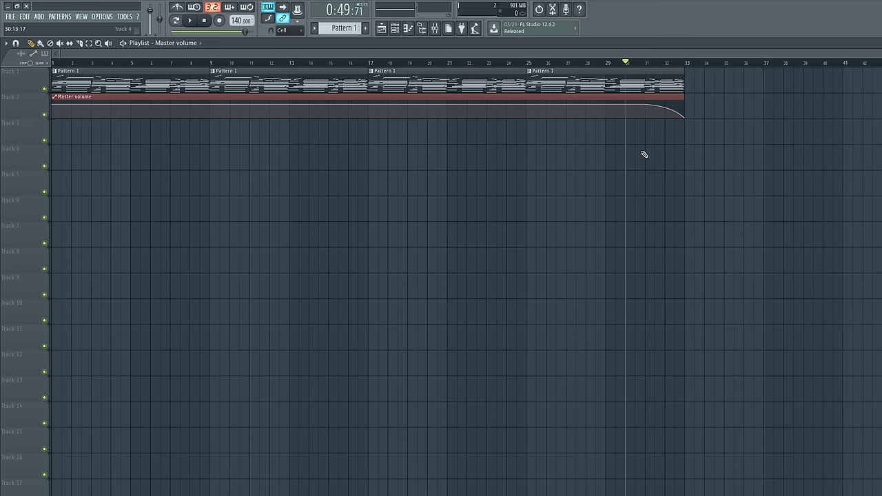
Open Fruity Love Philter from the mixer's Master track to view its settings, and close the plugin and mixer.
{"action": "left_click", "coordinate": [436, 29]}
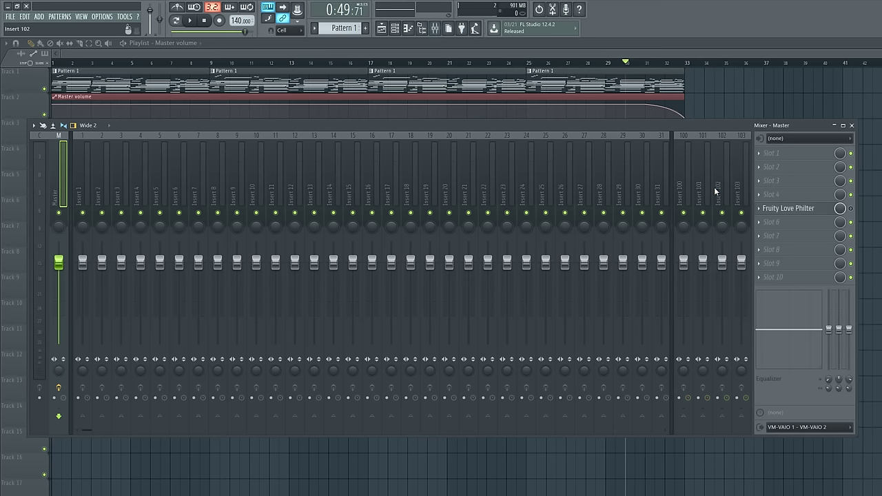
{"action": "left_click", "coordinate": [820, 212]}
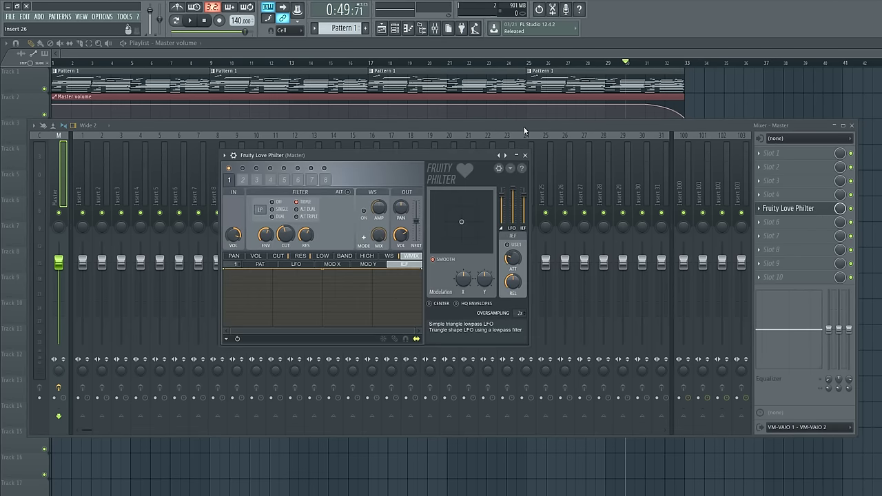
{"action": "left_click", "coordinate": [476, 53]}
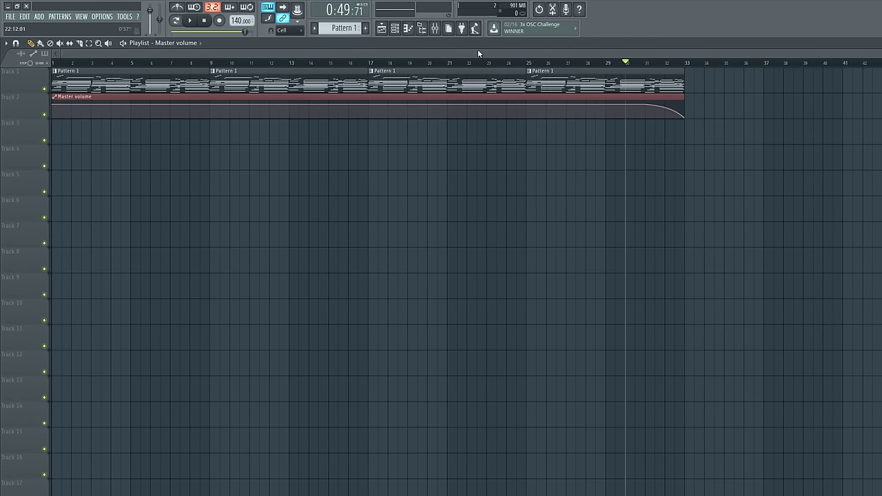
Select bars 17 to 21 and create an automation clip for Fruity Love Philter's Mute / solo switch on the Master track, after setting its initial song position.
{"action": "left_click_drag", "start_coordinate": [371, 63], "coordinate": [448, 70]}
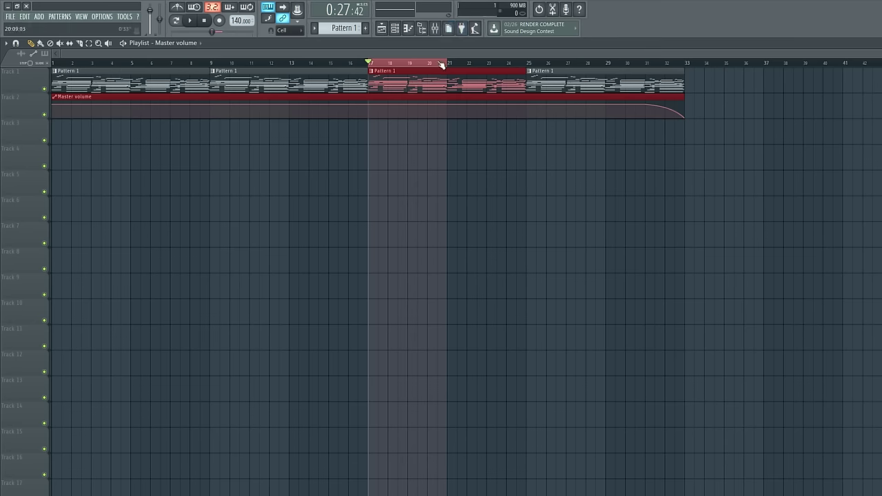
{"action": "left_click", "coordinate": [435, 27]}
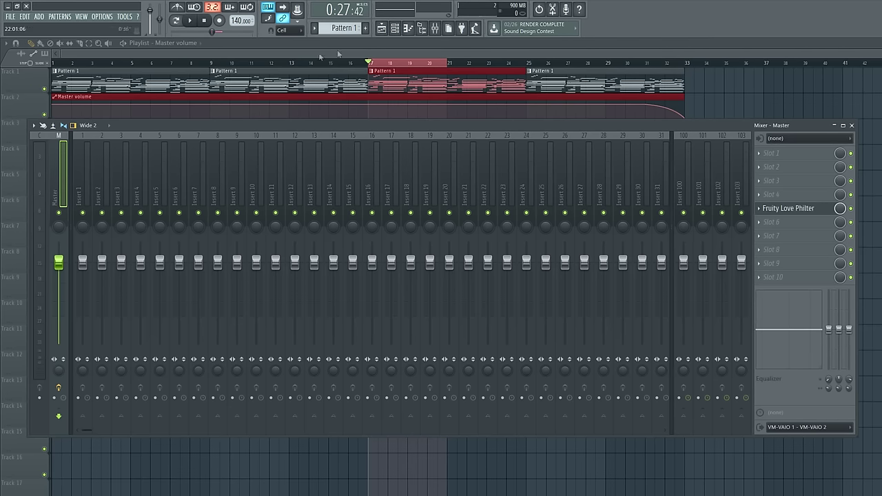
{"action": "right_click", "coordinate": [852, 210]}
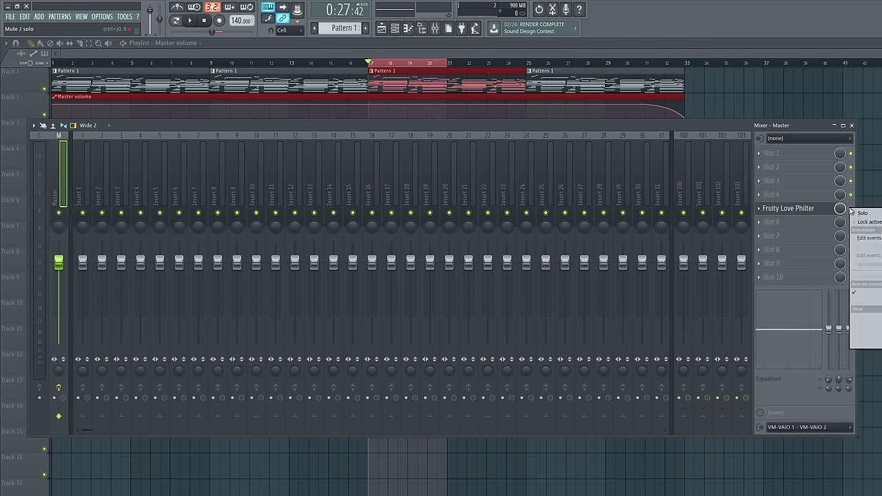
{"action": "left_click", "coordinate": [870, 265]}
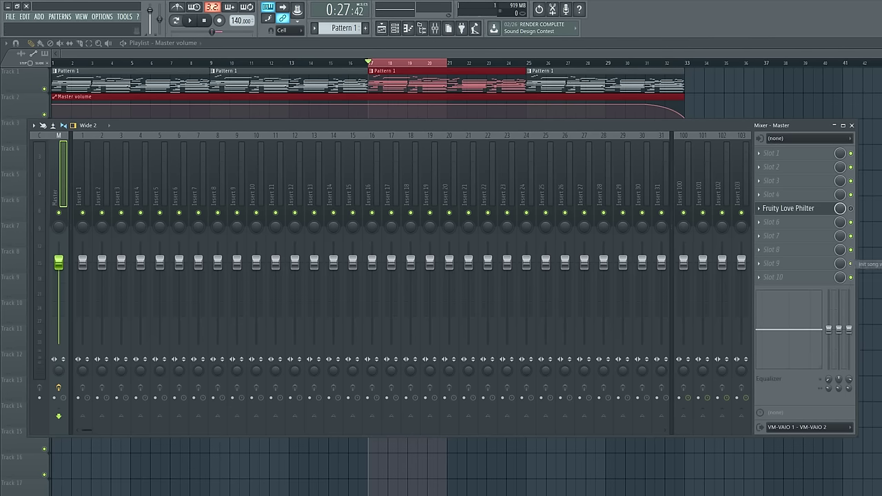
{"action": "right_click", "coordinate": [853, 211]}
{"action": "left_click", "coordinate": [870, 278]}
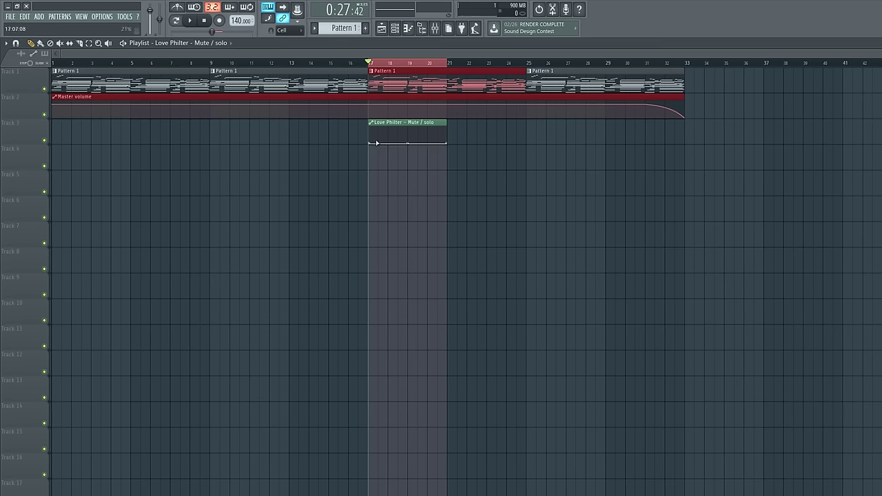
Shape the Love Philter Mute / solo clip to hold 100% from bar 17 to 21 and drop to the minimum, extending it to 5 bars.
{"action": "left_click_drag", "start_coordinate": [380, 145], "coordinate": [375, 126]}
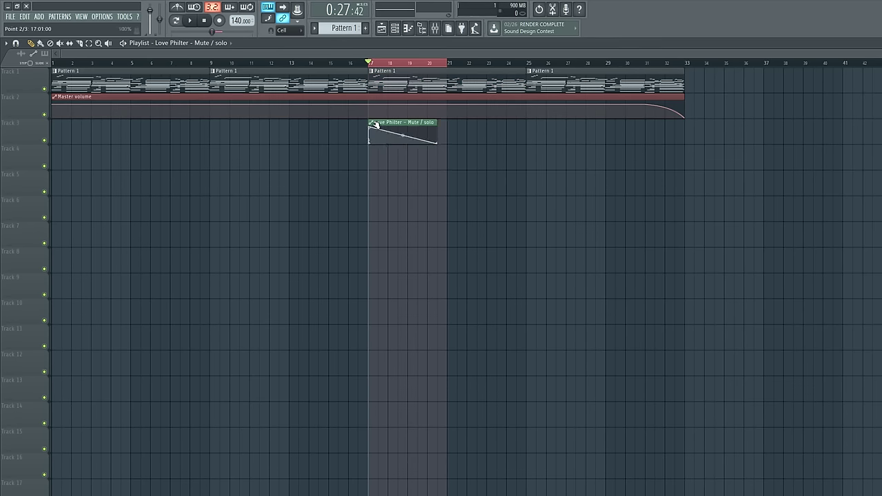
{"action": "left_click_drag", "start_coordinate": [436, 122], "coordinate": [454, 150]}
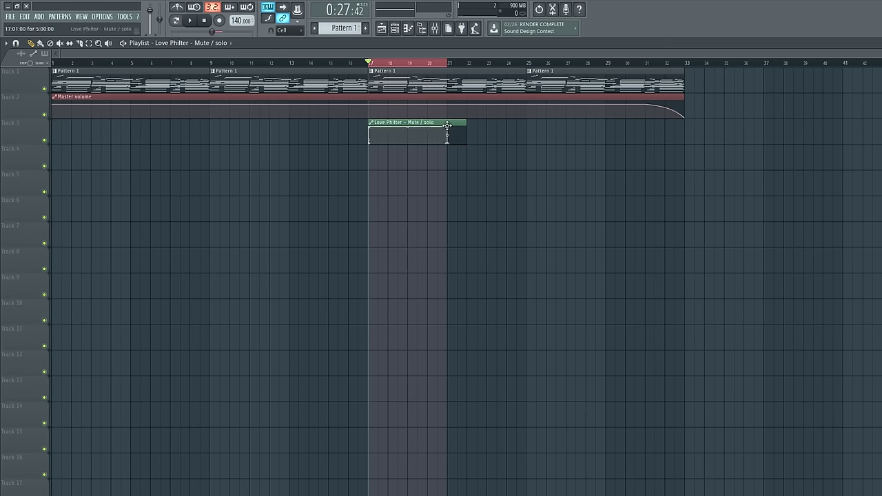
Play the section from just before bar 17 with the mixer open to check the Love Philter switching, and stop playback.
{"action": "left_click", "coordinate": [367, 65]}
{"action": "key", "text": "space"}
{"action": "left_click", "coordinate": [437, 31]}
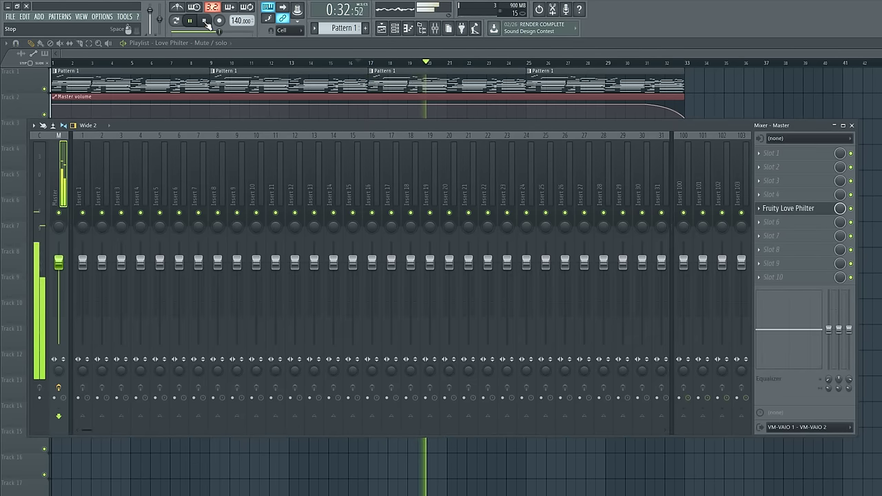
{"action": "left_click", "coordinate": [205, 21]}
{"action": "left_click", "coordinate": [454, 54]}
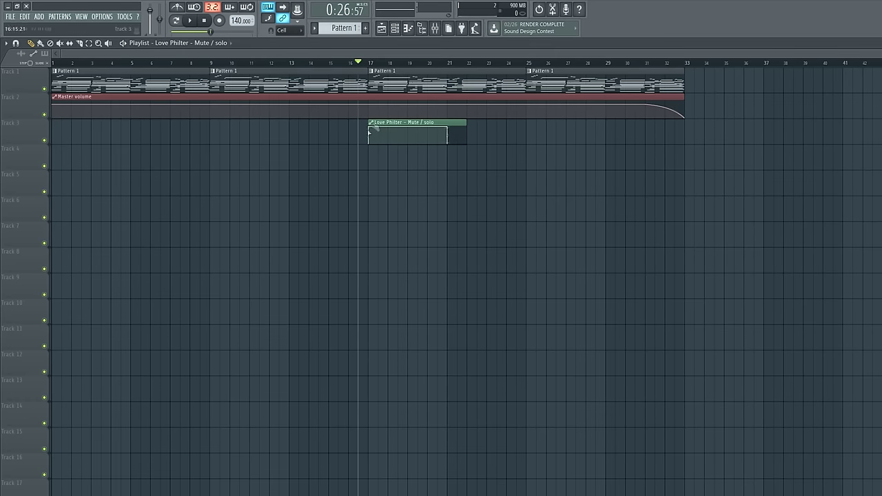
Place the mixer below the automation clips and play from about bar 15 to watch Fruity Love Philter's Mute / solo switch.
{"action": "left_click", "coordinate": [441, 30]}
{"action": "left_click_drag", "start_coordinate": [448, 126], "coordinate": [441, 266]}
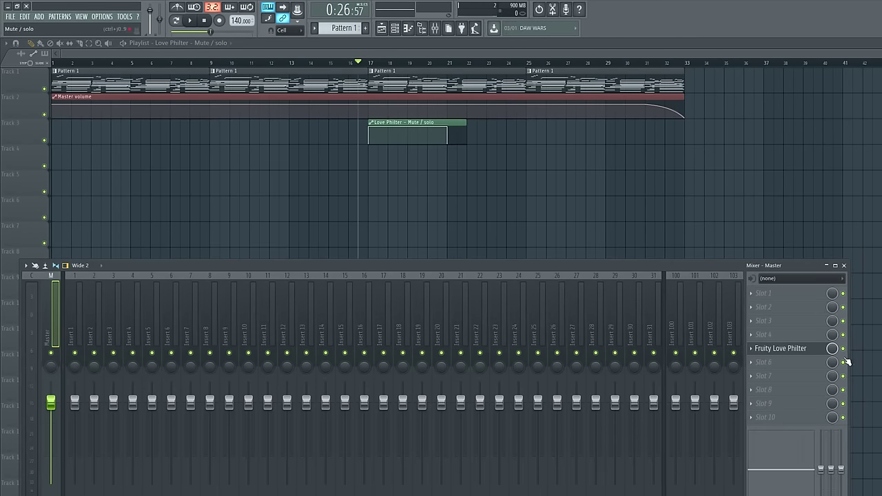
{"action": "key", "text": "space"}
{"action": "left_click", "coordinate": [446, 32]}
{"action": "left_click", "coordinate": [445, 32]}
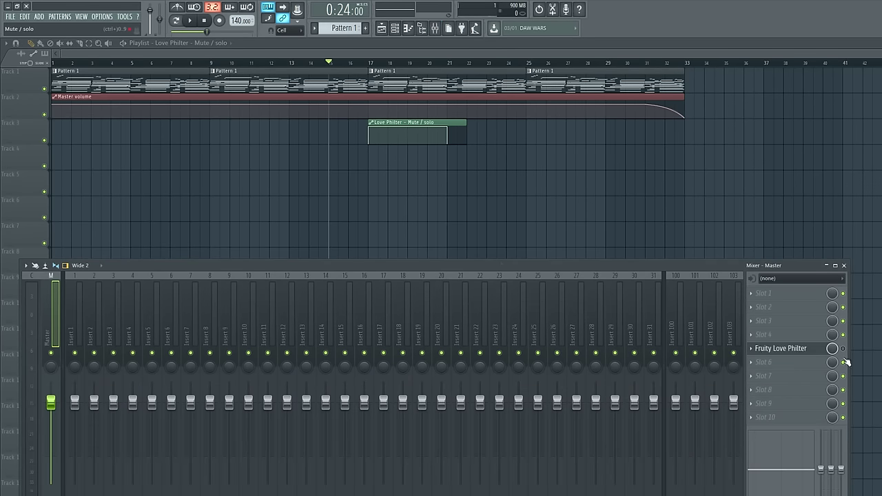
{"action": "key", "text": "space"}
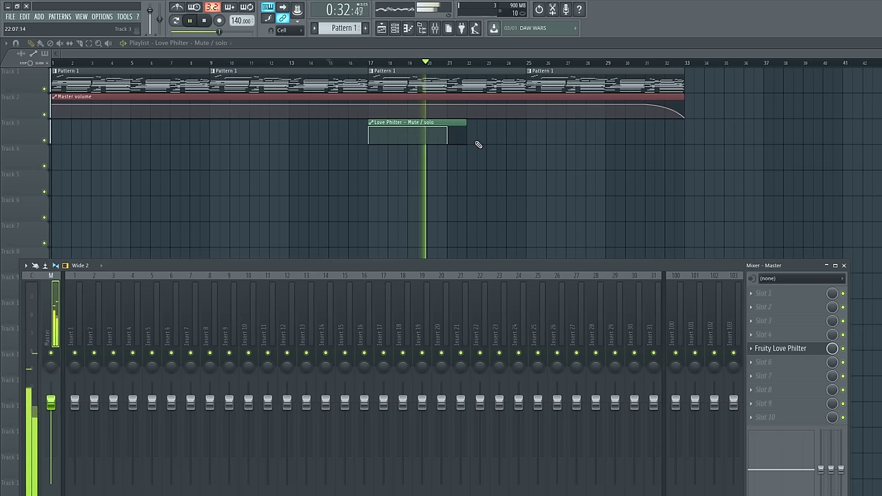
{"action": "left_click", "coordinate": [842, 349]}
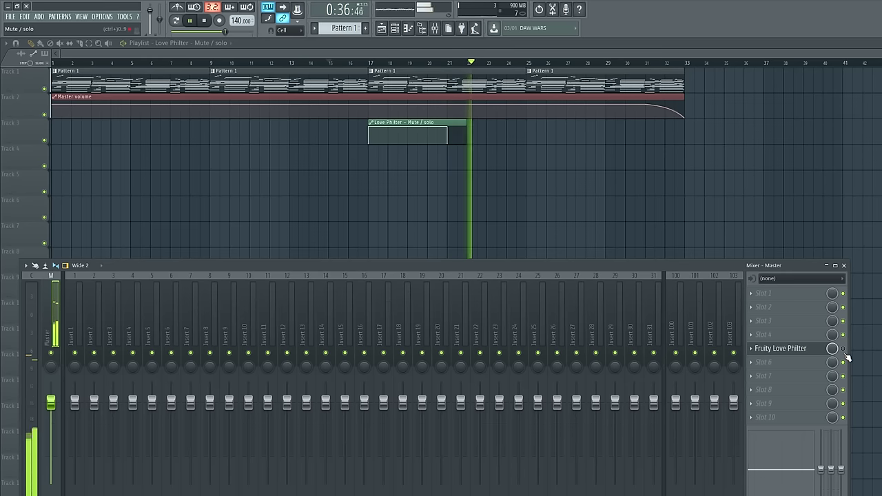
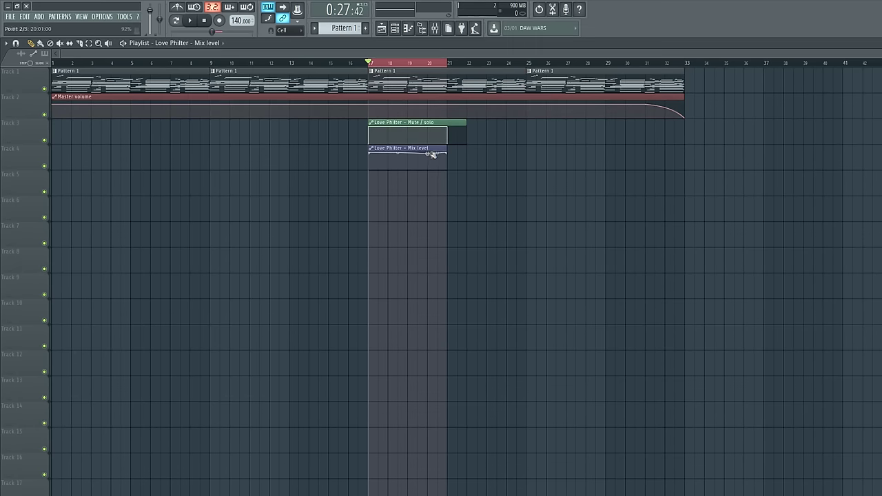
Shape the Love Philter Mix level clip to keep the copied 100% value at bar 20 and curve down to the minimum at bar 21.
{"action": "left_click_drag", "start_coordinate": [450, 153], "coordinate": [458, 171]}
{"action": "right_click", "coordinate": [370, 154]}
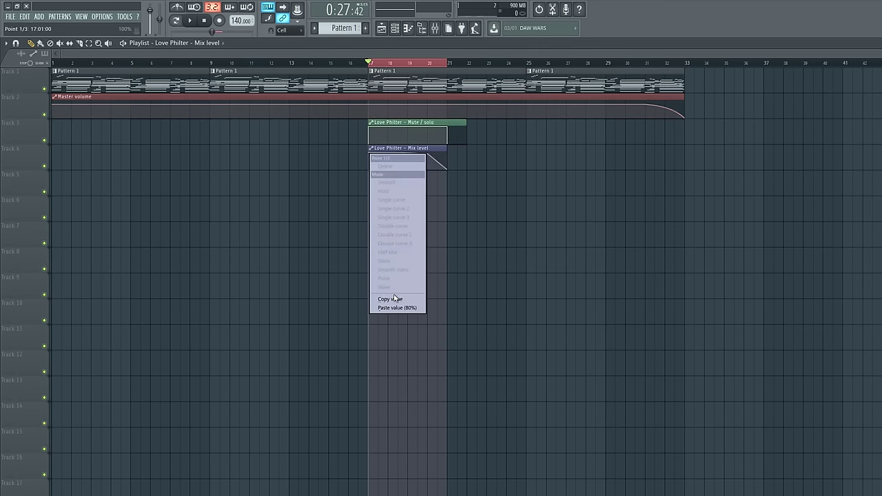
{"action": "left_click", "coordinate": [394, 299]}
{"action": "right_click", "coordinate": [431, 154]}
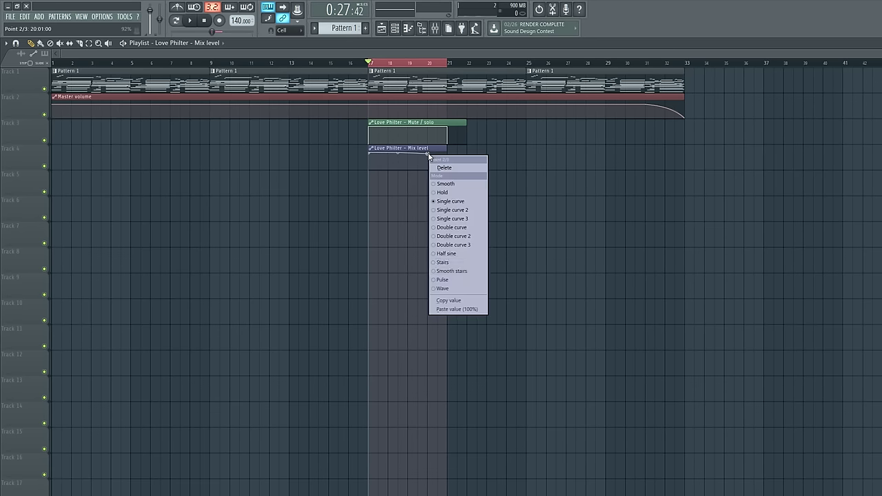
{"action": "left_click", "coordinate": [457, 310]}
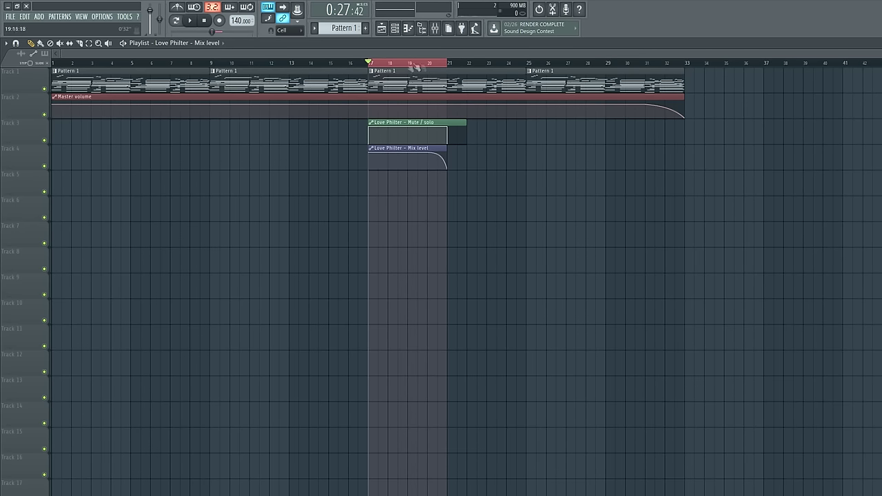
Play from about bar 18 with the mixer open to watch Fruity Love Philter's mix level follow its automation clip.
{"action": "left_click", "coordinate": [358, 63]}
{"action": "left_click", "coordinate": [435, 28]}
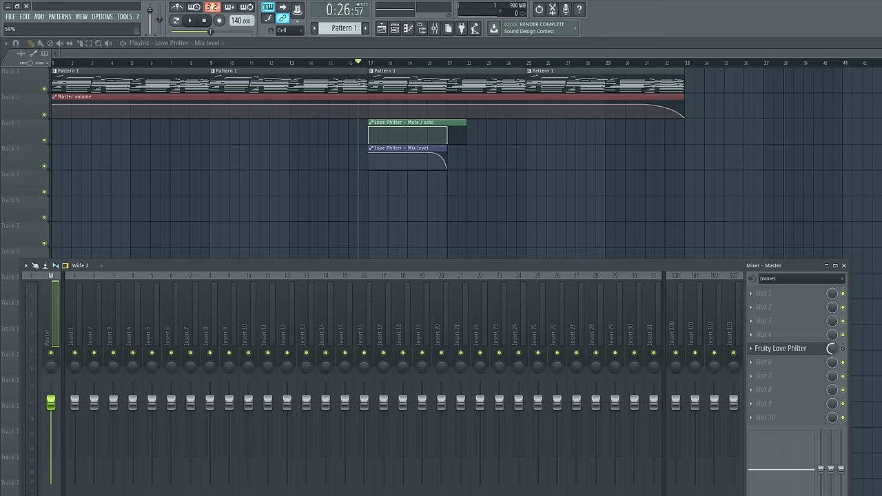
{"action": "left_click", "coordinate": [400, 66]}
{"action": "key", "text": "space"}
{"action": "left_click", "coordinate": [436, 28]}
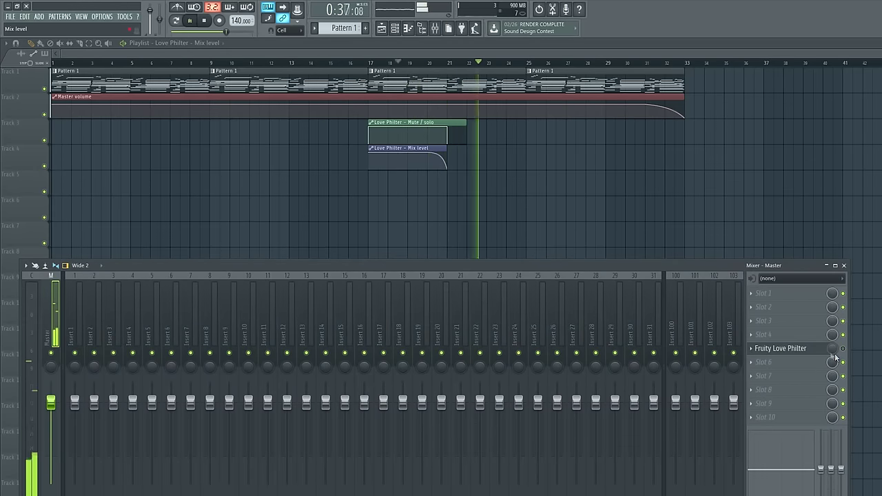
Stop playback, hide the mixer and reshape the end of the Love Philter Mix level curve into a more gradual fall to bar 21.
{"action": "key", "text": "space"}
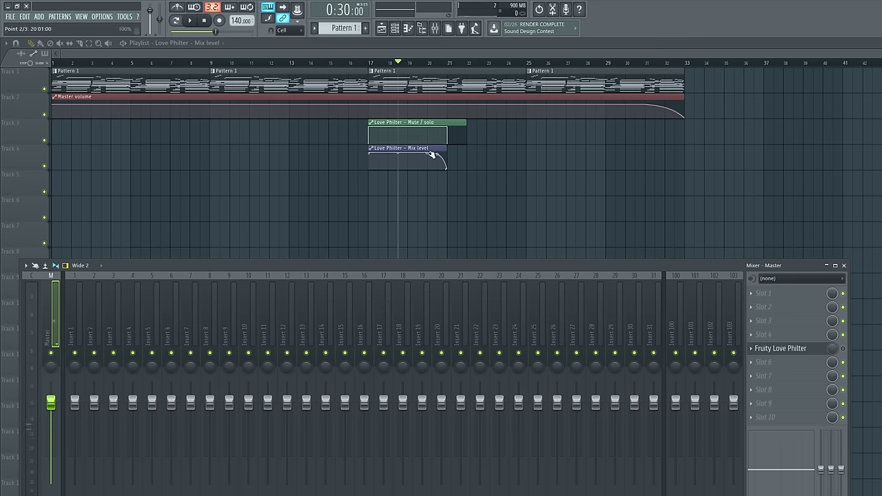
{"action": "key", "text": "F9"}
{"action": "left_click_drag", "start_coordinate": [430, 153], "coordinate": [443, 172]}
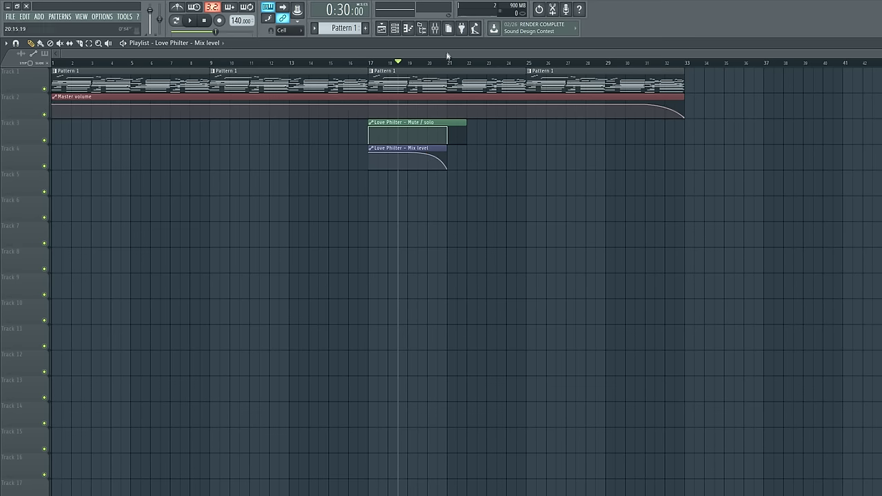
Play from about bar 18 with the mixer open to check the smoother mix level fall, and stop playback.
{"action": "key", "text": "space"}
{"action": "left_click", "coordinate": [435, 28]}
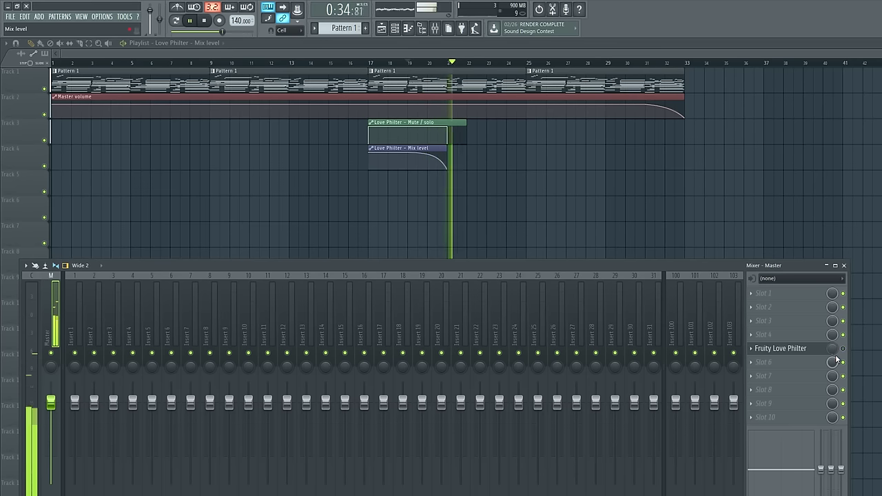
{"action": "key", "text": "space"}
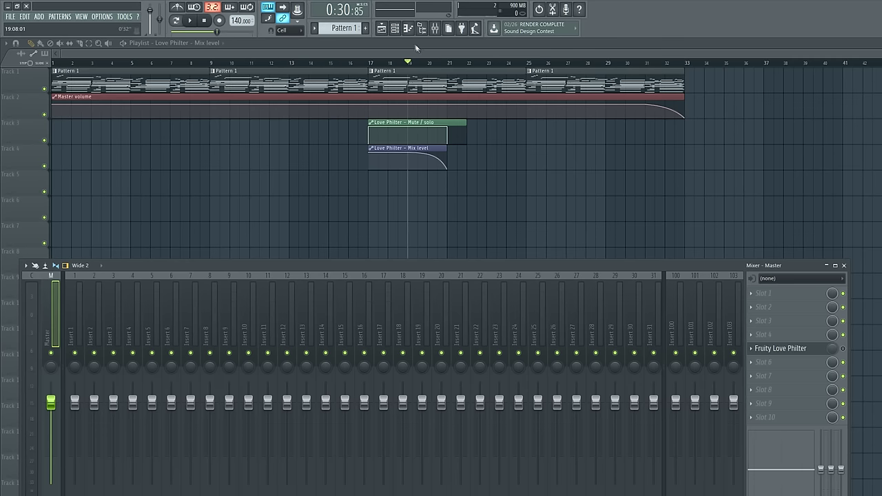
Open the Dream Keys FG instrument from the channel rack and inspect the automation options of its filter amount knob.
{"action": "left_click", "coordinate": [395, 28]}
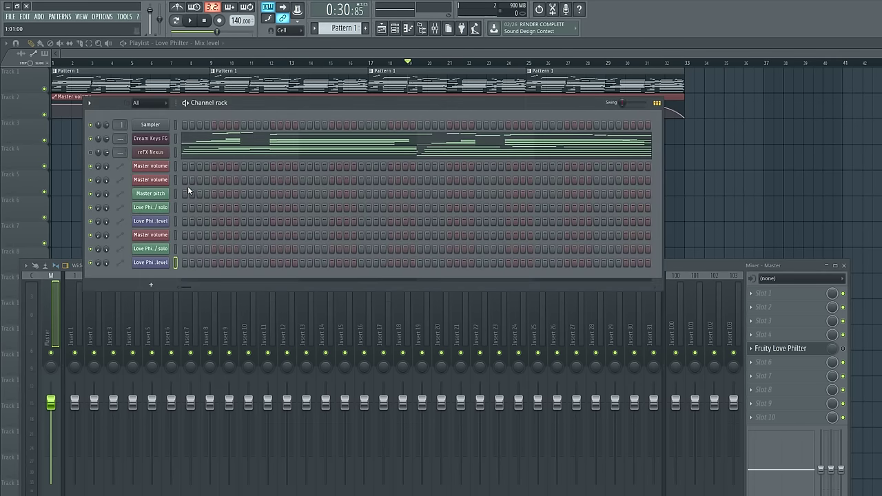
{"action": "left_click", "coordinate": [150, 138]}
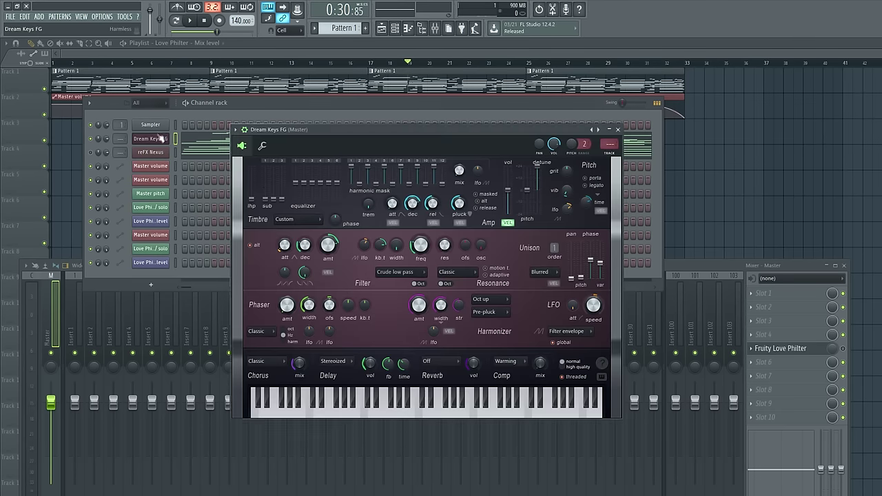
{"action": "right_click", "coordinate": [330, 245]}
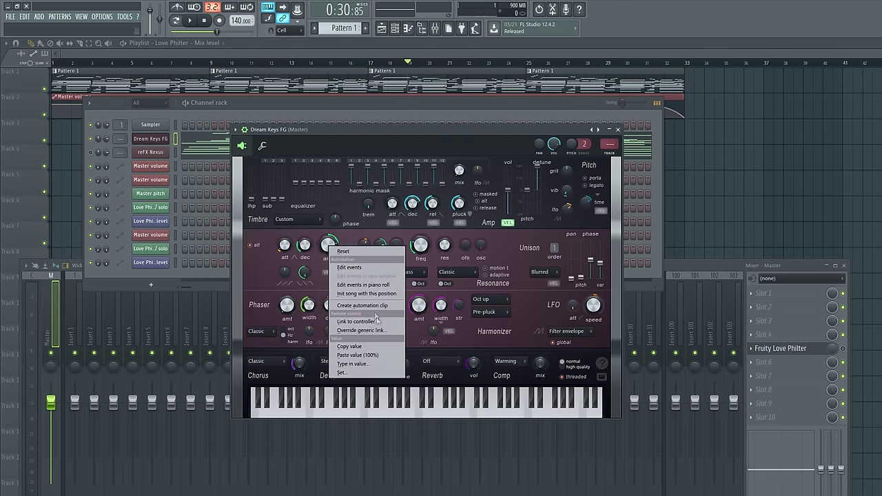
{"action": "left_click", "coordinate": [395, 142]}
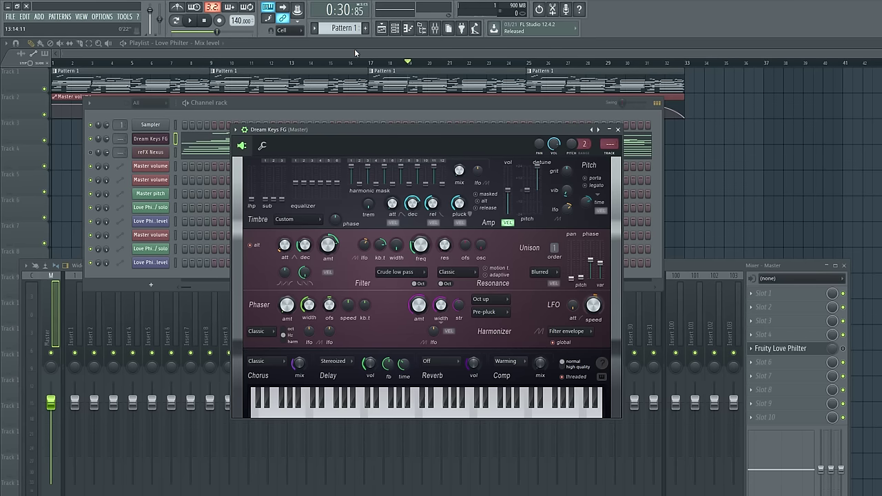
{"action": "left_click_drag", "start_coordinate": [601, 102], "coordinate": [581, 153]}
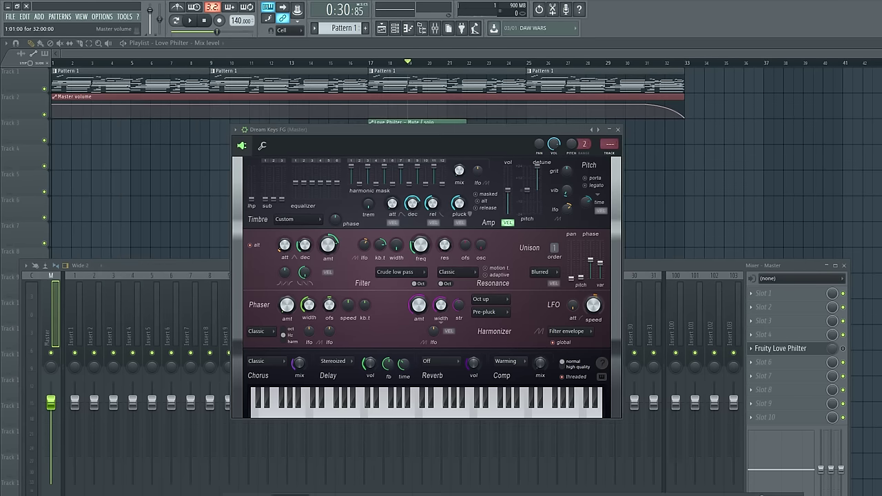
Select bars 9 to 13 in the playlist and preview that section with the Dream Keys FG window open.
{"action": "left_click_drag", "start_coordinate": [210, 63], "coordinate": [290, 72]}
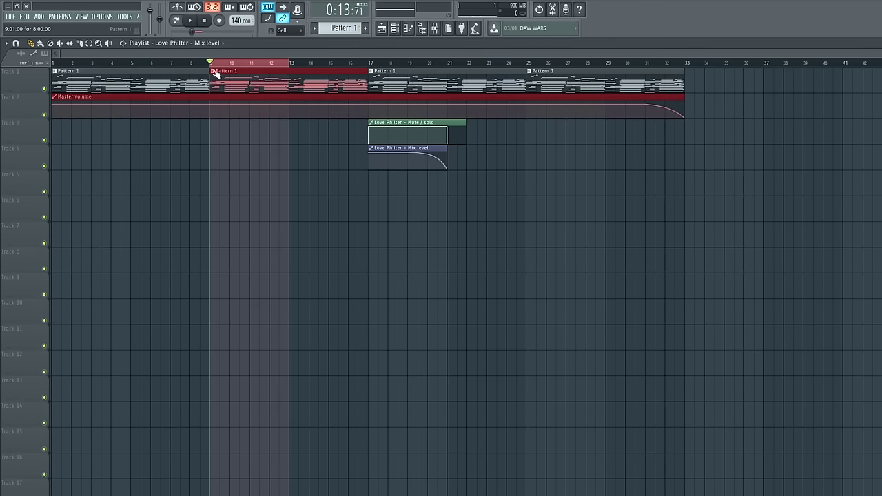
{"action": "key", "text": "space"}
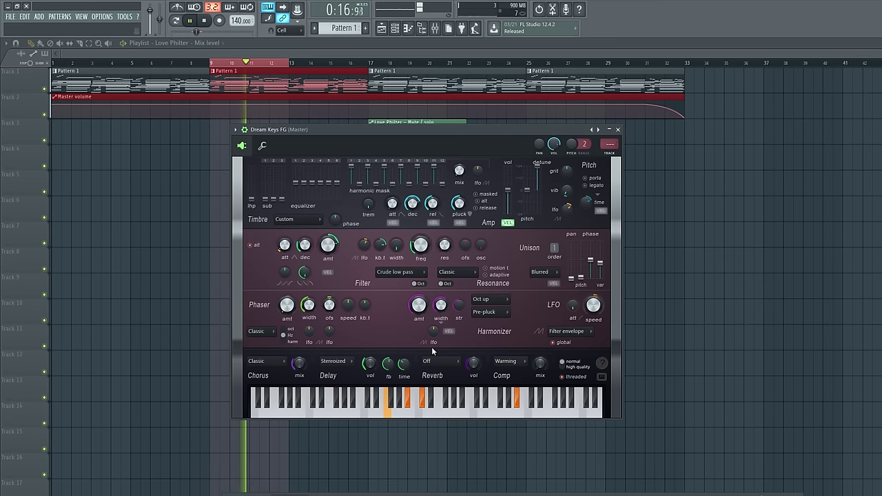
{"action": "key", "text": "space"}
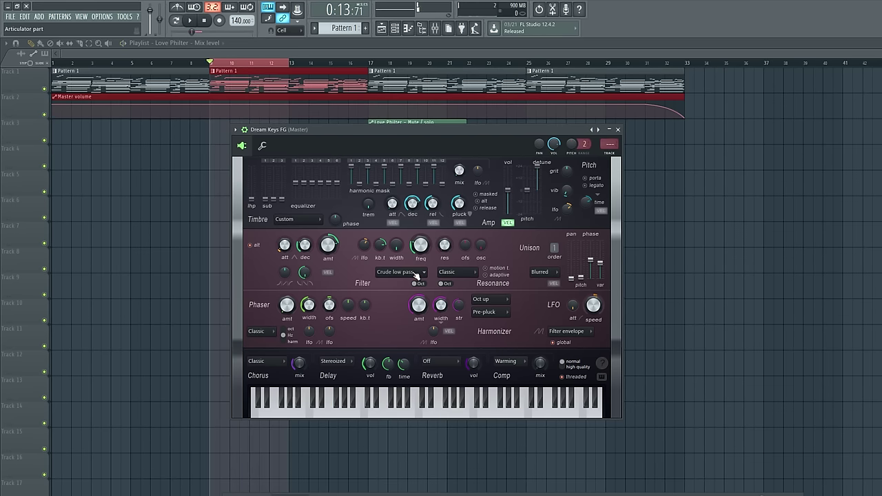
Reposition the Dream Keys FG window and play bars 9 to 13 twice while trying different detune slider settings.
{"action": "left_click_drag", "start_coordinate": [419, 130], "coordinate": [705, 158]}
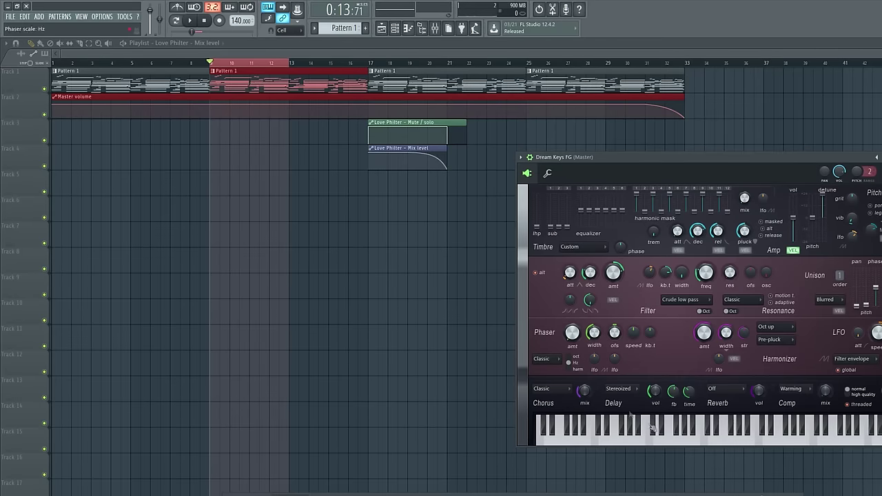
{"action": "left_click_drag", "start_coordinate": [713, 156], "coordinate": [556, 136]}
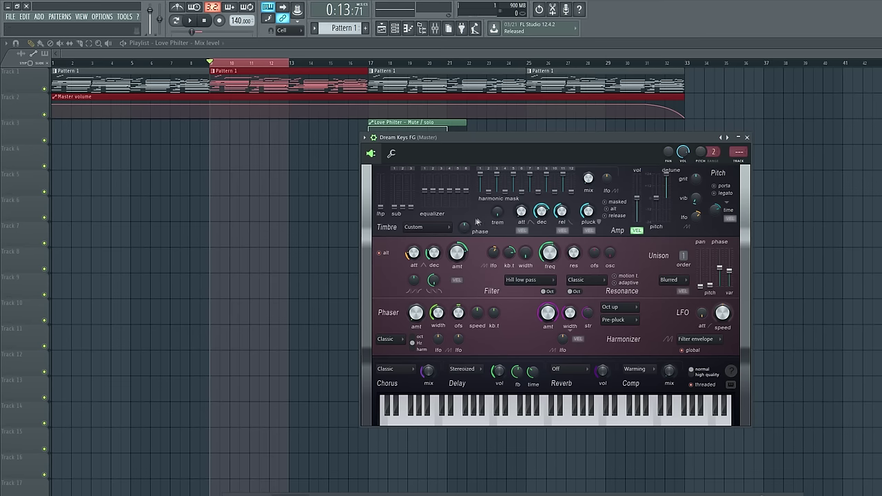
{"action": "key", "text": "space"}
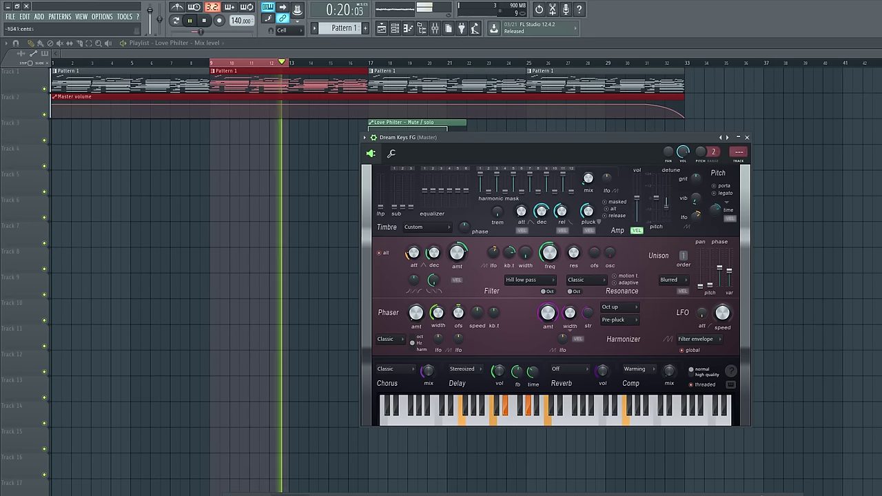
{"action": "key", "text": "space"}
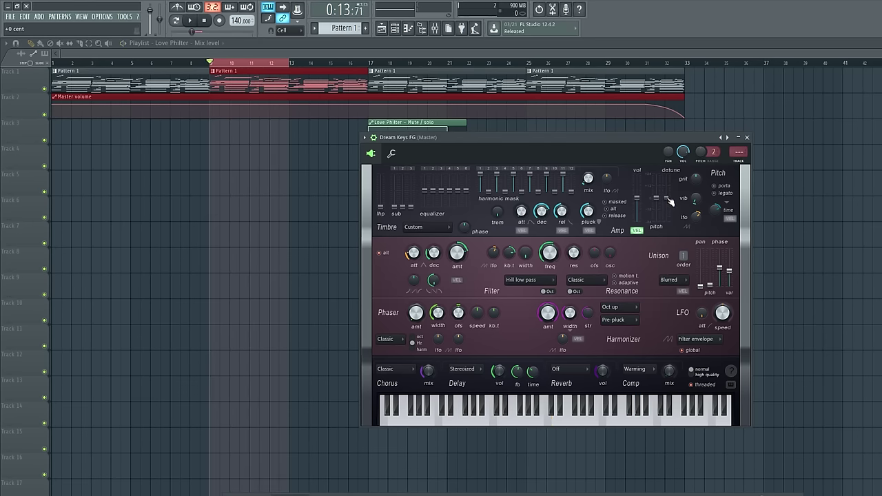
{"action": "key", "text": "space"}
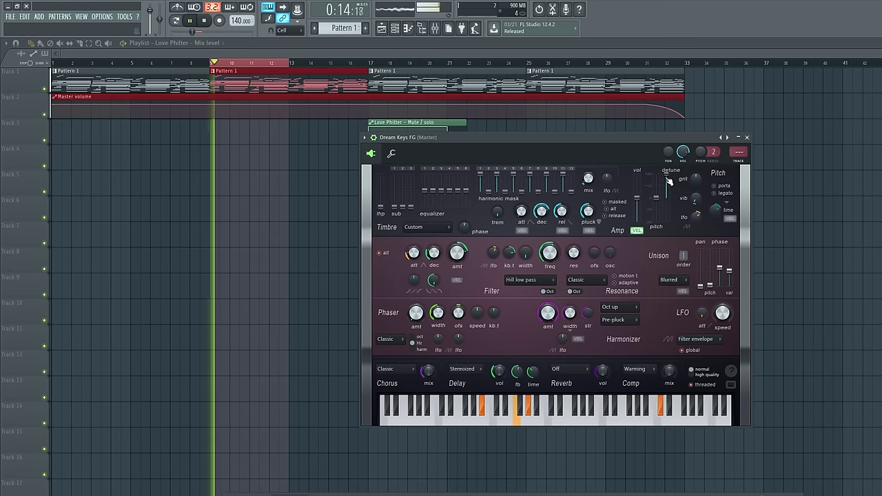
{"action": "key", "text": "space"}
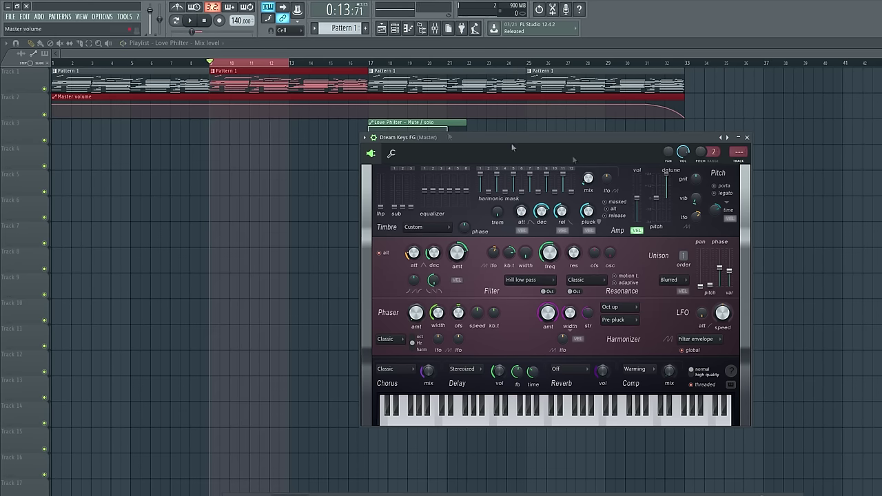
Reset the Dream Keys FG detune slider and create an automation clip for it over bars 9 to 13.
{"action": "right_click", "coordinate": [668, 176]}
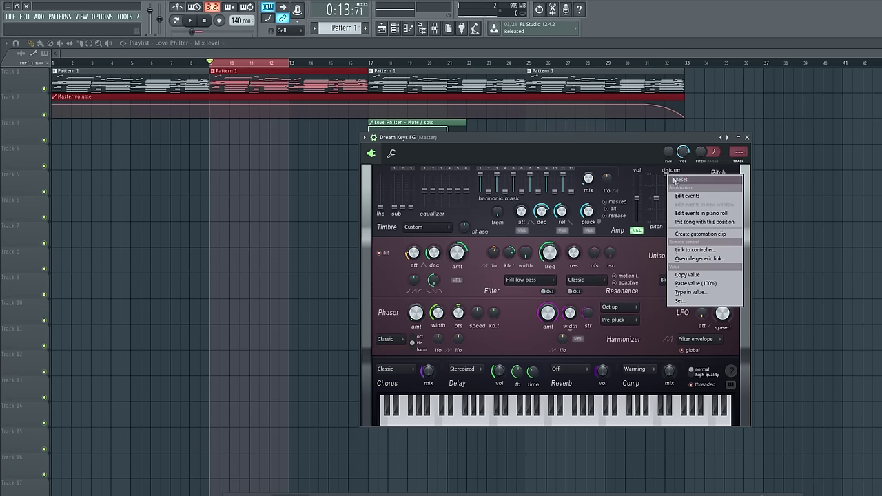
{"action": "left_click", "coordinate": [676, 179]}
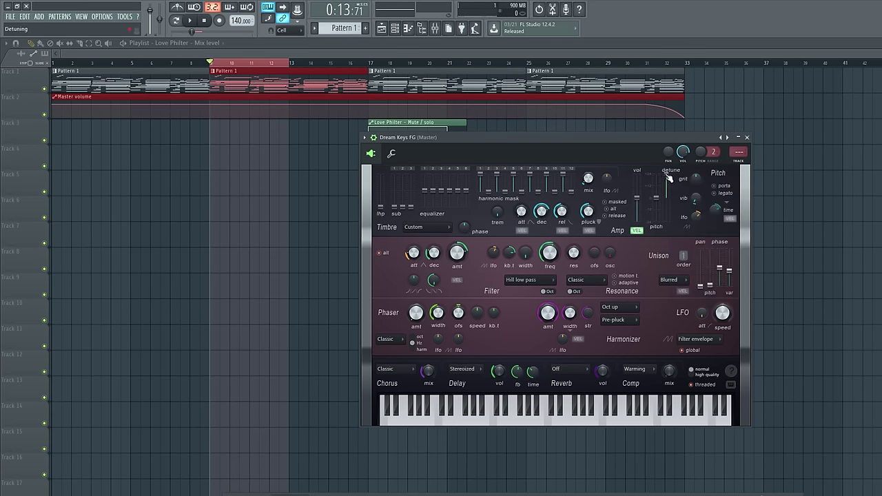
{"action": "right_click", "coordinate": [669, 178]}
{"action": "left_click", "coordinate": [710, 235]}
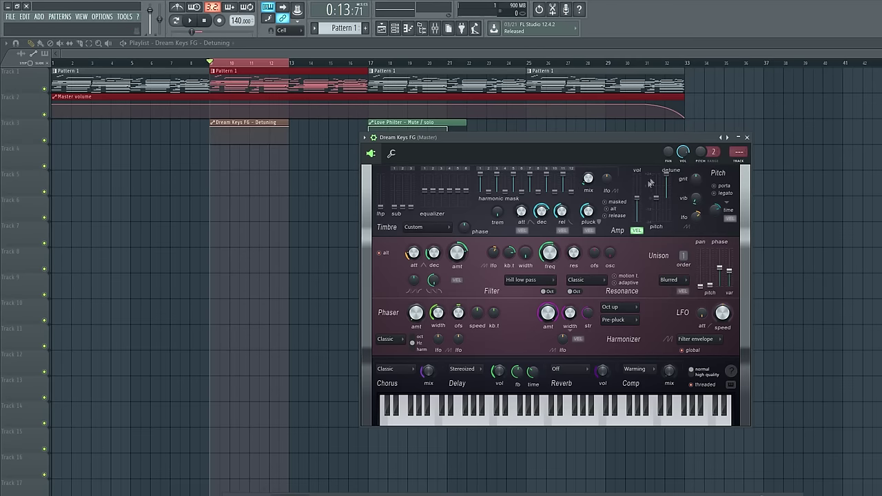
Play bars 9 to 13 while lowering the detune slider by hand, and close the Dream Keys FG window.
{"action": "key", "text": "space"}
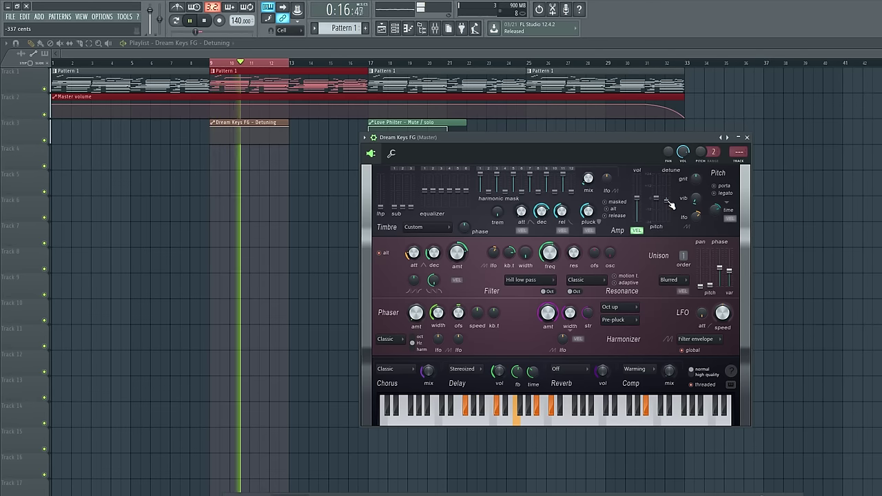
{"action": "key", "text": "space"}
{"action": "key", "text": "Escape"}
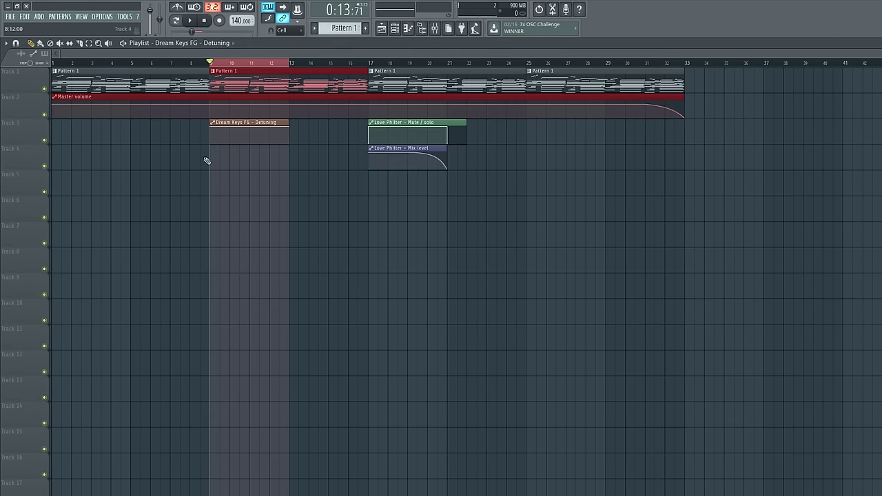
Add control points on the beats of bar 9 in the Dream Keys FG Detuning automation clip.
{"action": "scroll", "coordinate": [207, 161], "scroll_direction": "up", "scroll_amount": 5, "text": "ctrl"}
{"action": "scroll", "coordinate": [466, 120], "scroll_direction": "up", "scroll_amount": 1, "text": "ctrl"}
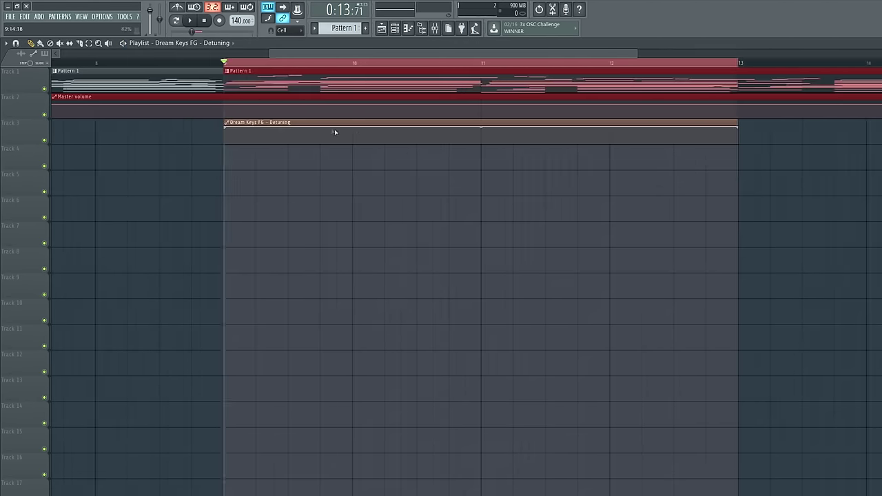
{"action": "left_click", "coordinate": [257, 129]}
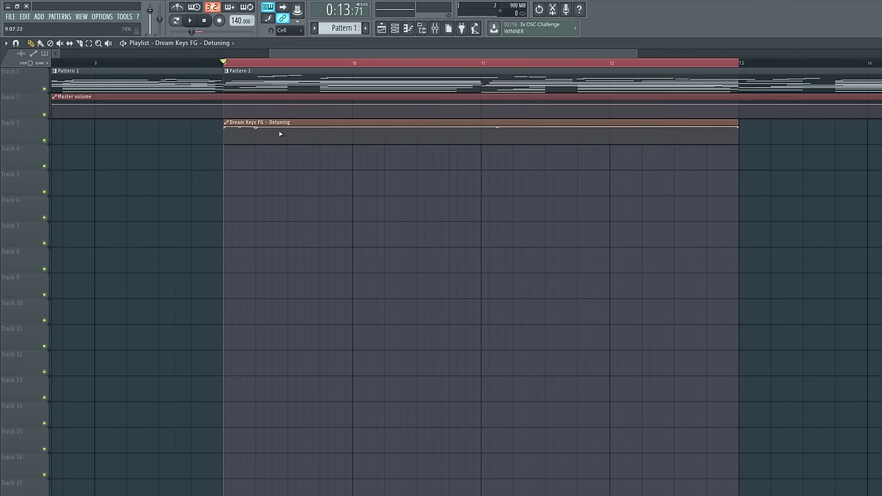
{"action": "left_click", "coordinate": [290, 128]}
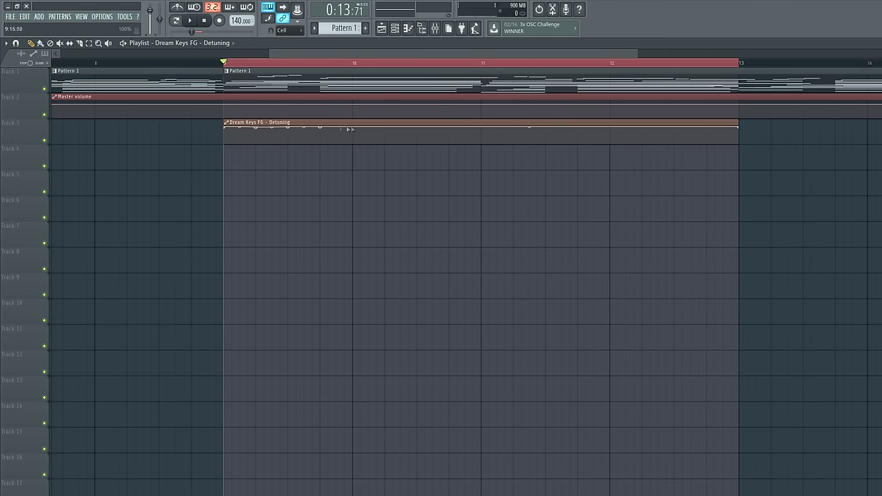
{"action": "right_click", "coordinate": [388, 131]}
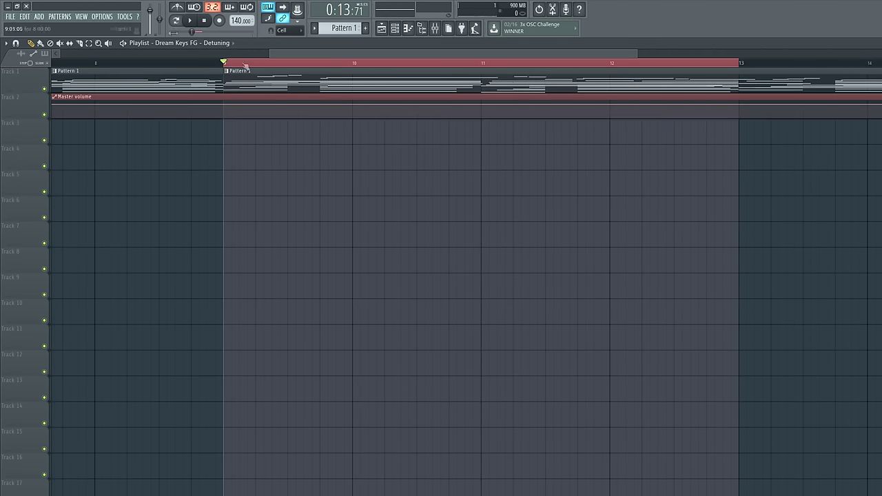
{"action": "left_click", "coordinate": [24, 16]}
{"action": "left_click", "coordinate": [29, 26]}
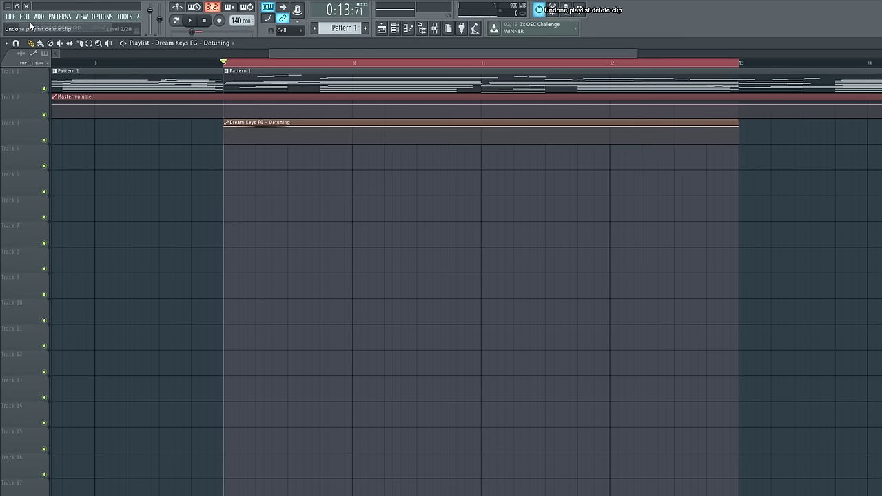
Lower the detuning points on beats 2 and 4 of bar 9 to the minimum as two curved dips, and preview the result.
{"action": "left_click_drag", "start_coordinate": [256, 129], "coordinate": [256, 143]}
{"action": "left_click_drag", "start_coordinate": [321, 129], "coordinate": [320, 166]}
{"action": "key", "text": "space"}
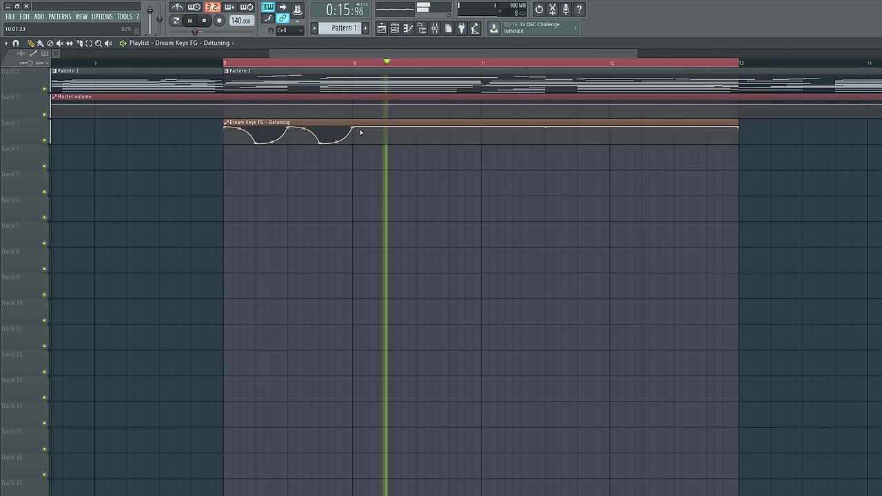
{"action": "key", "text": "space"}
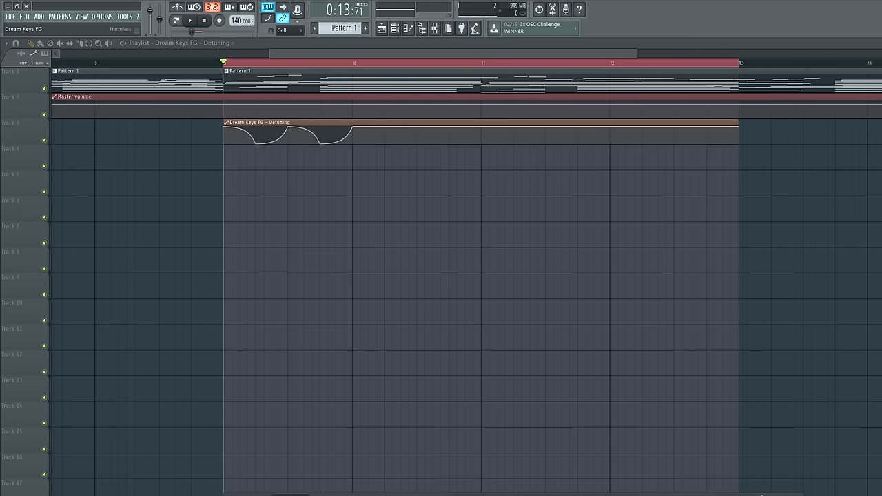
Place the Dream Keys FG window below the Detuning clip and play from bar 9 twice to watch the detune slider follow it.
{"action": "left_click", "coordinate": [227, 122]}
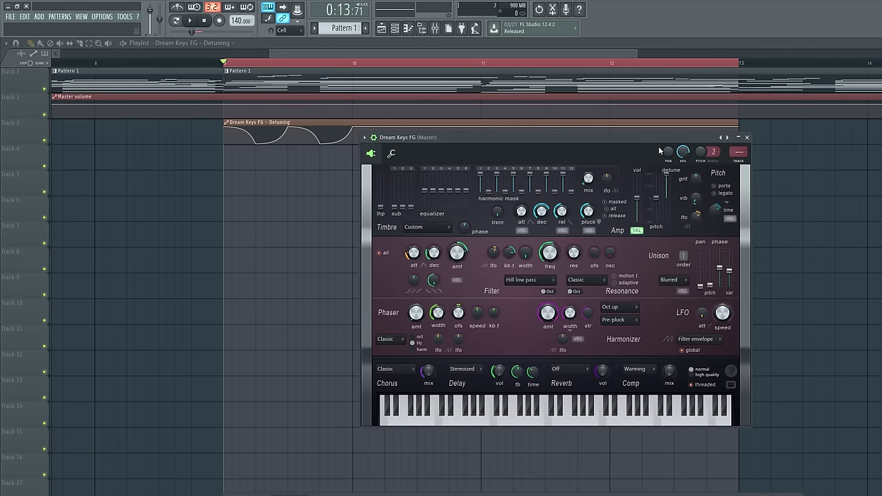
{"action": "left_click_drag", "start_coordinate": [660, 151], "coordinate": [604, 222]}
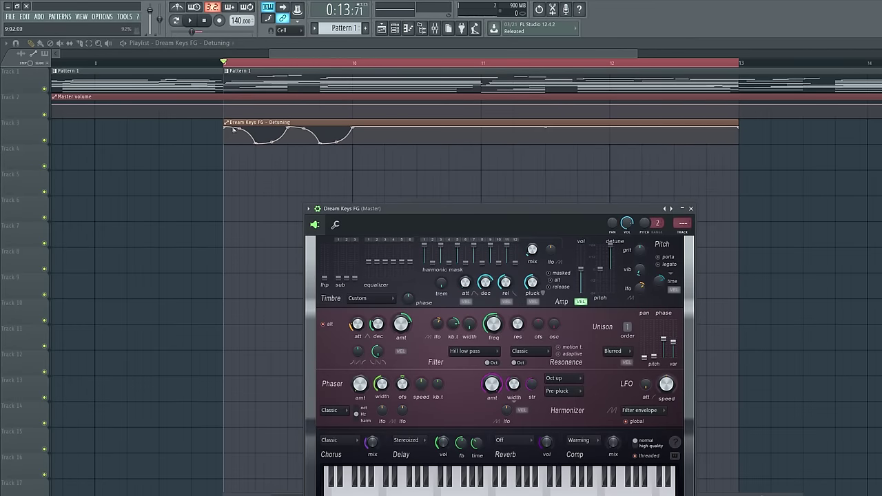
{"action": "key", "text": "space"}
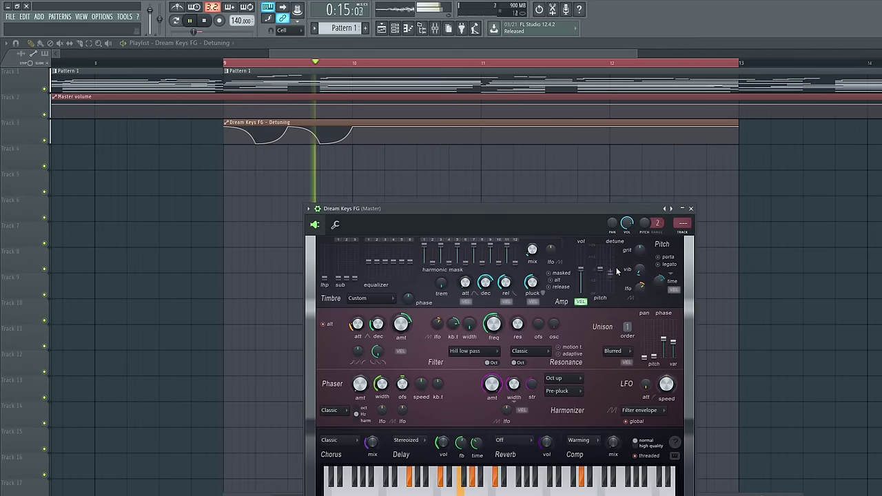
{"action": "key", "text": "space"}
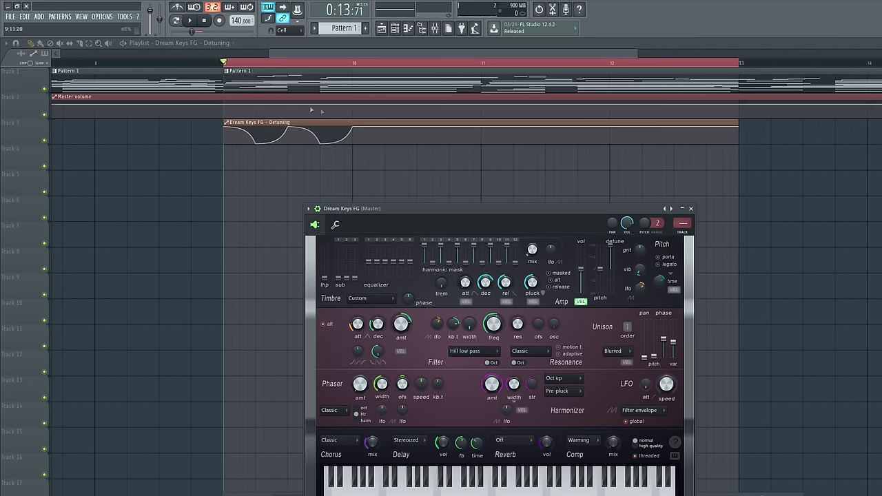
{"action": "key", "text": "space"}
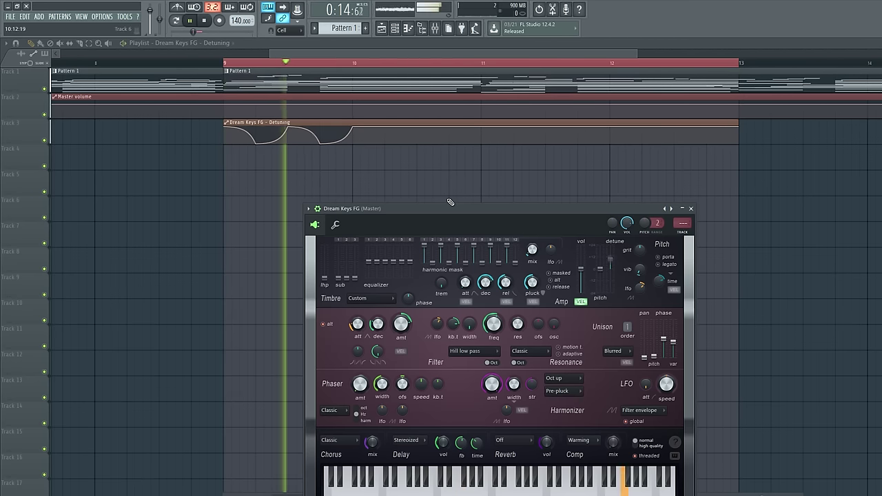
Close Dream Keys FG, add two quicker curved dips in bar 10 of the Detuning clip, and preview them from bar 10.
{"action": "key", "text": "space"}
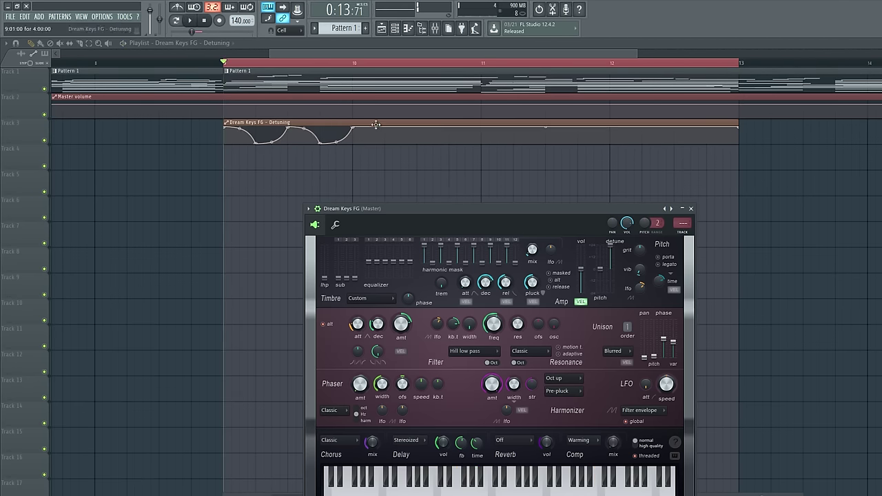
{"action": "key", "text": "Escape"}
{"action": "left_click_drag", "start_coordinate": [370, 127], "coordinate": [418, 168]}
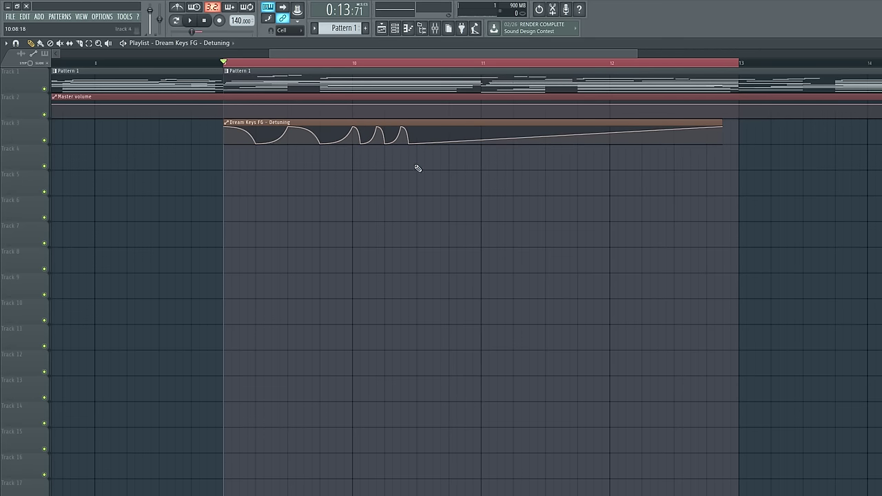
{"action": "left_click", "coordinate": [359, 67]}
{"action": "key", "text": "space"}
{"action": "key", "text": "space"}
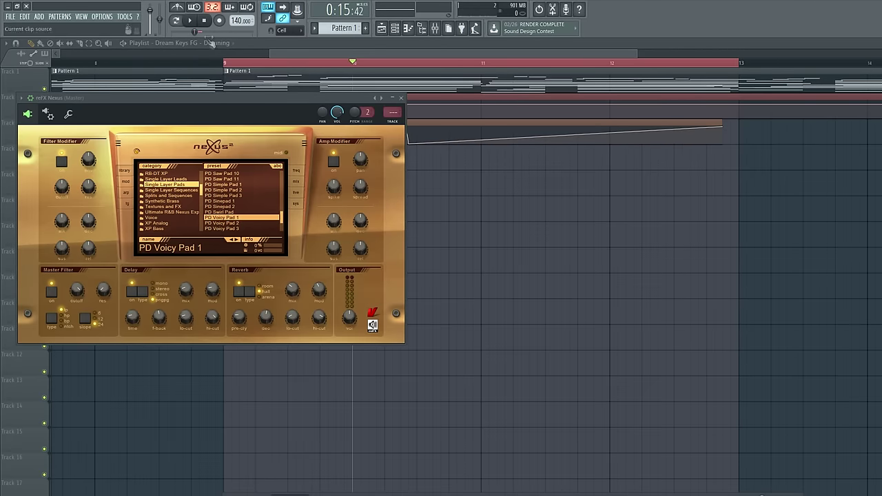
Play from bar 9 with reFX Nexus open, and move its window clear of the Detuning clip.
{"action": "key", "text": "space"}
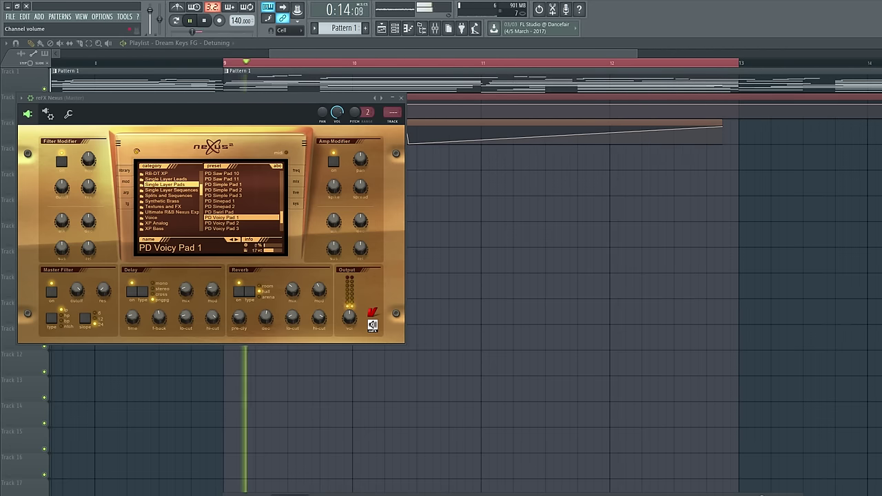
{"action": "key", "text": "space"}
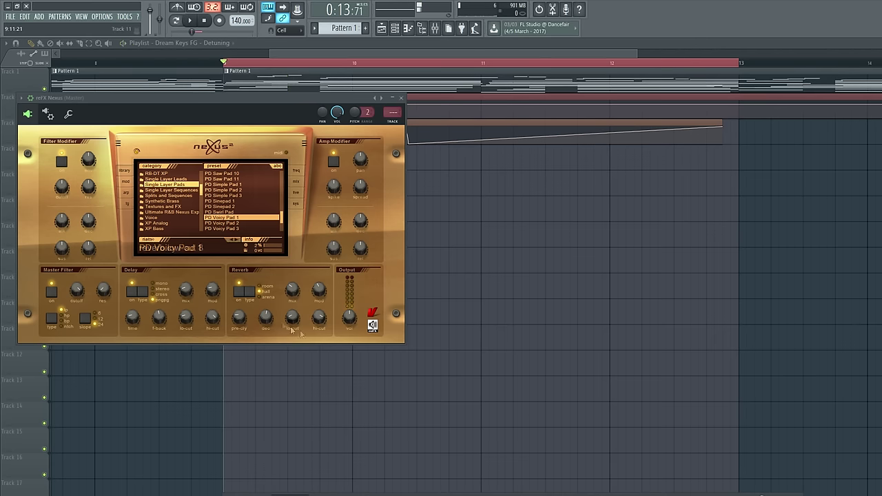
{"action": "left_click_drag", "start_coordinate": [273, 117], "coordinate": [429, 175]}
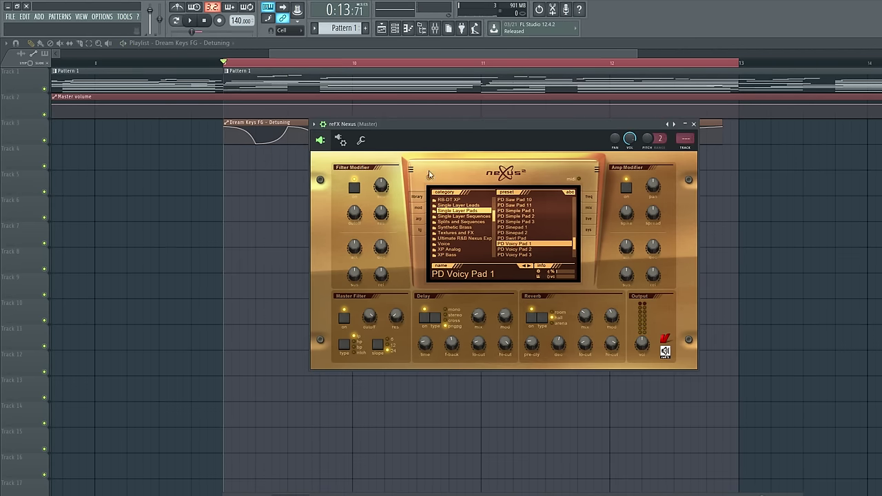
{"action": "left_click_drag", "start_coordinate": [446, 133], "coordinate": [670, 283]}
{"action": "left_click", "coordinate": [590, 471]}
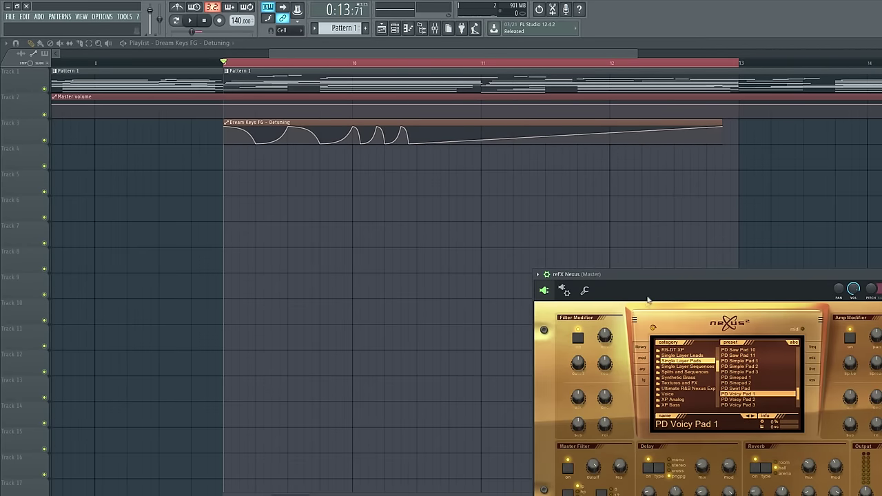
{"action": "left_click_drag", "start_coordinate": [660, 274], "coordinate": [661, 204]}
Play the looped bars 9 to 13 while turning the reFX Nexus master filter cutoff by hand.
{"action": "key", "text": "space"}
{"action": "mouse_move", "coordinate": [599, 397]}
{"action": "left_mouse_down"}
{"action": "mouse_move", "coordinate": [608, 471]}
{"action": "mouse_move", "coordinate": [601, 409]}
{"action": "left_mouse_up"}
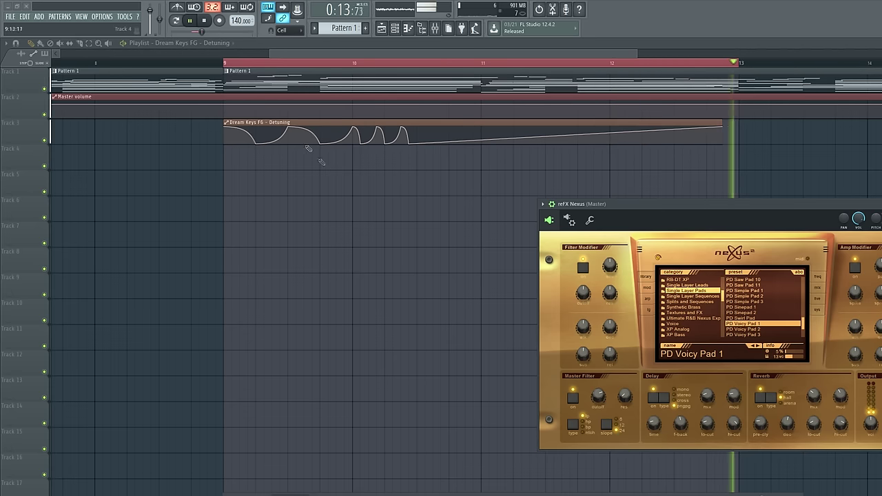
{"action": "left_click", "coordinate": [220, 20]}
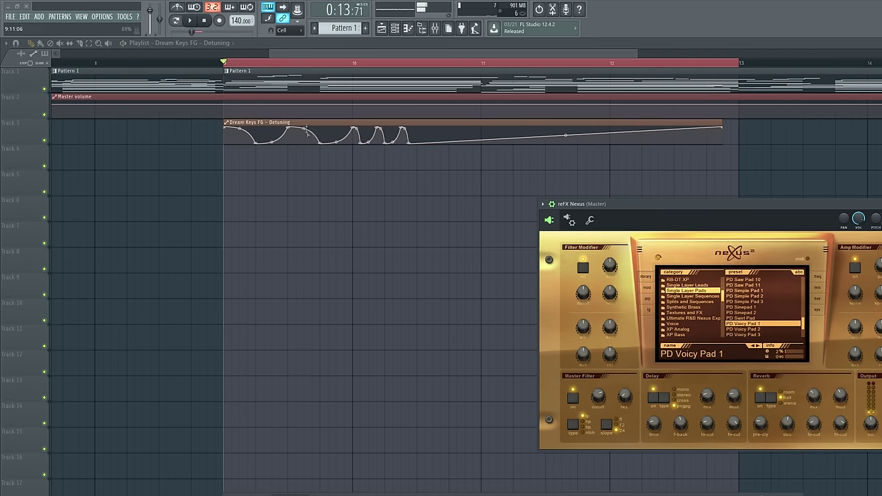
Delete the Dream Keys FG Detuning clip from Track 3 and close the Dream Keys FG window.
{"action": "right_click", "coordinate": [310, 128]}
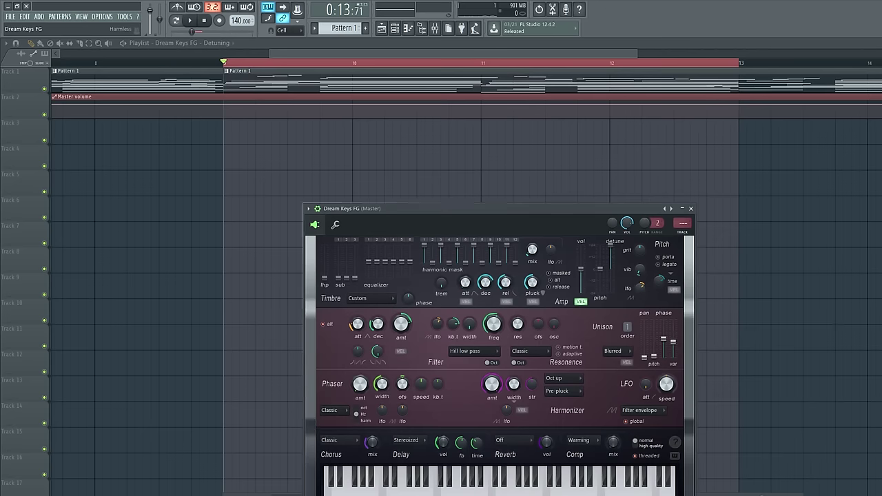
{"action": "left_click", "coordinate": [691, 208]}
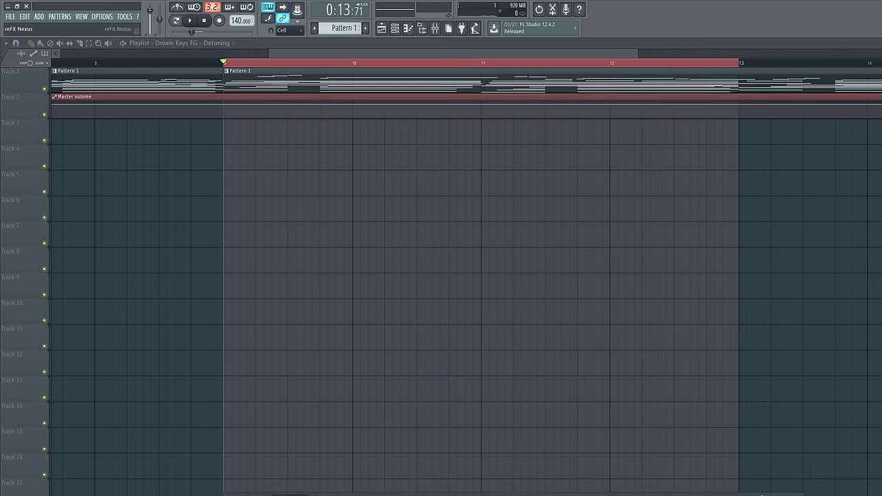
Tweak the reFX Nexus master filter cutoff and create an automation clip for this last tweaked parameter.
{"action": "left_click_drag", "start_coordinate": [631, 209], "coordinate": [497, 172]}
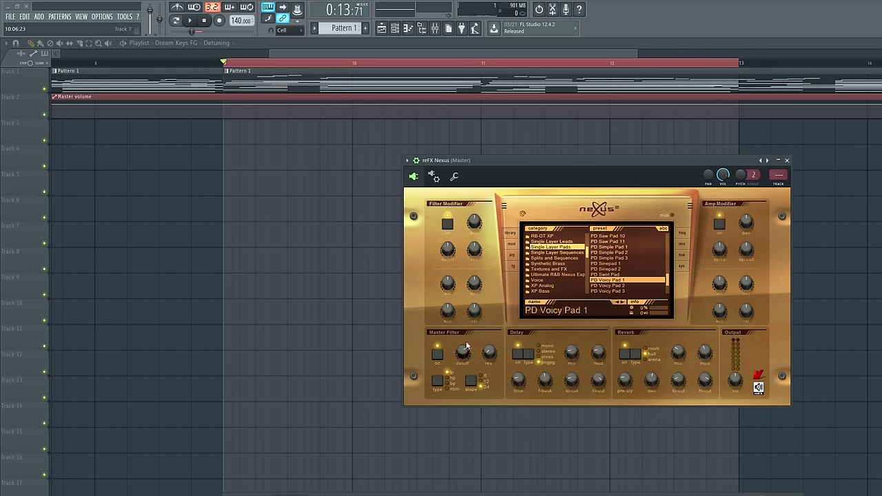
{"action": "left_click_drag", "start_coordinate": [463, 353], "coordinate": [456, 315]}
{"action": "left_click_drag", "start_coordinate": [454, 369], "coordinate": [457, 346]}
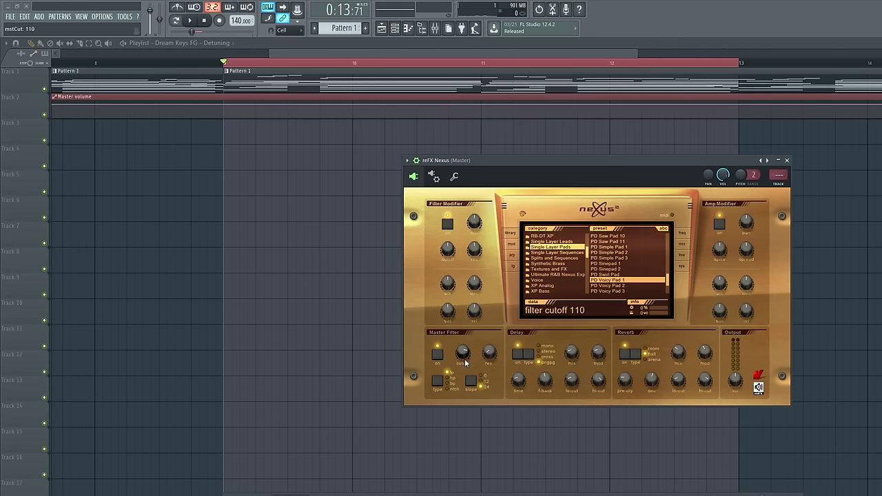
{"action": "left_click_drag", "start_coordinate": [462, 353], "coordinate": [452, 371]}
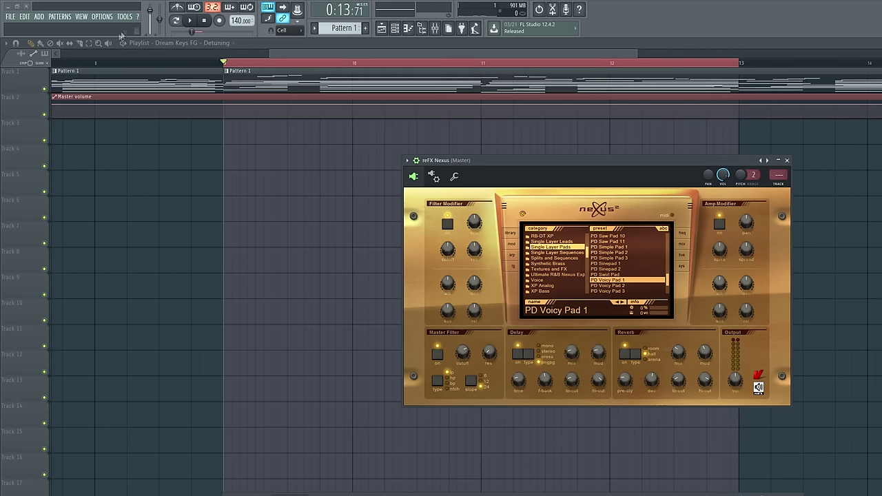
{"action": "left_click", "coordinate": [126, 17]}
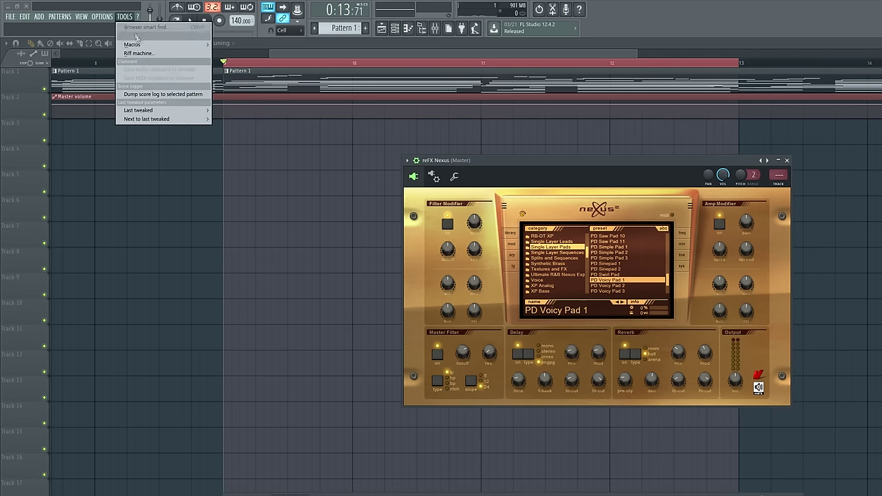
{"action": "left_click", "coordinate": [161, 117]}
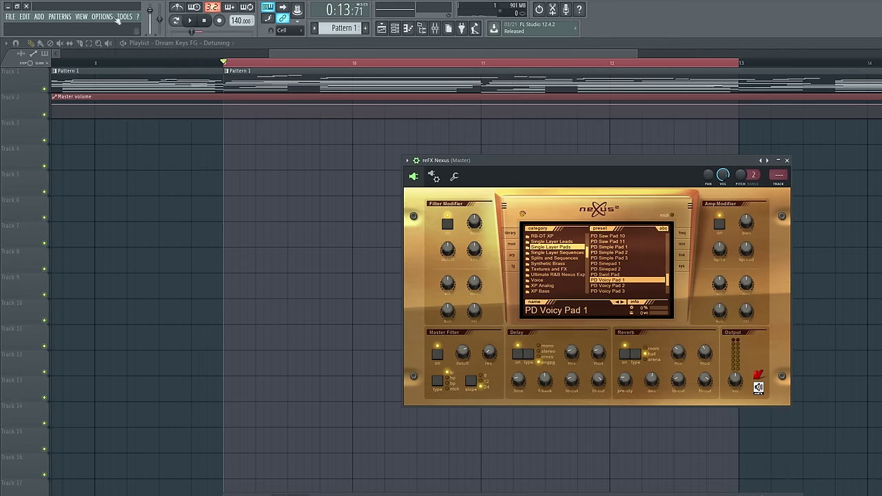
{"action": "left_click", "coordinate": [124, 16]}
{"action": "mouse_move", "coordinate": [160, 113]}
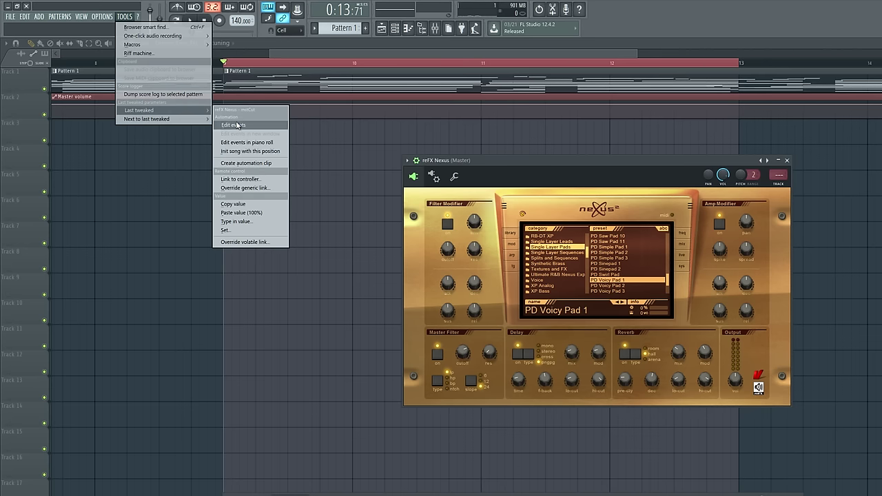
{"action": "left_click", "coordinate": [251, 163]}
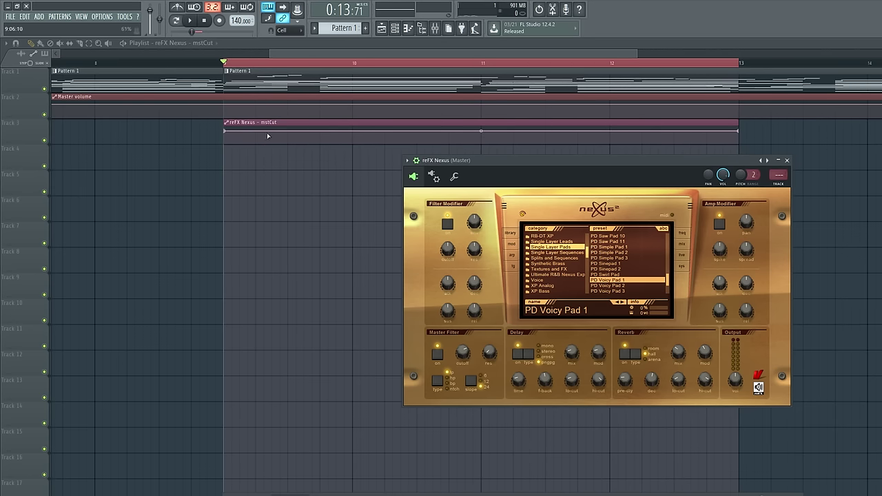
Lower the mstCut clip's first point at bar 9 to the minimum for a rising ramp to bar 13, and preview it.
{"action": "left_click_drag", "start_coordinate": [224, 131], "coordinate": [226, 145]}
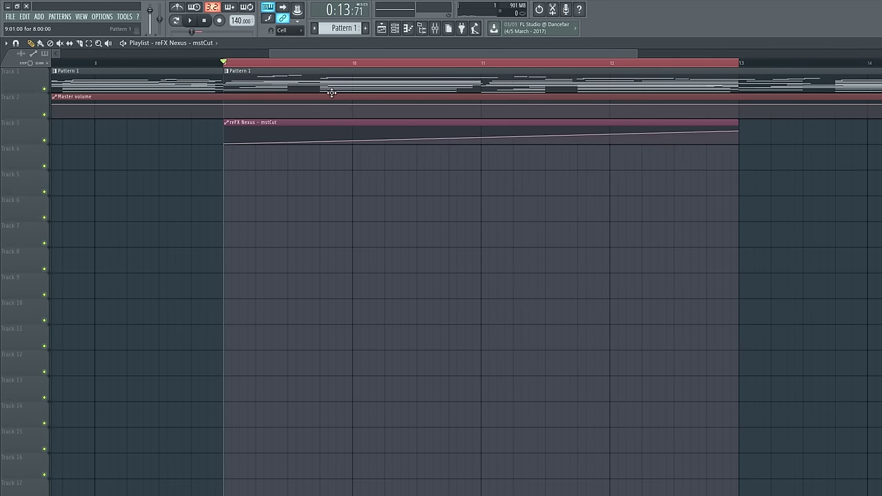
{"action": "key", "text": "space"}
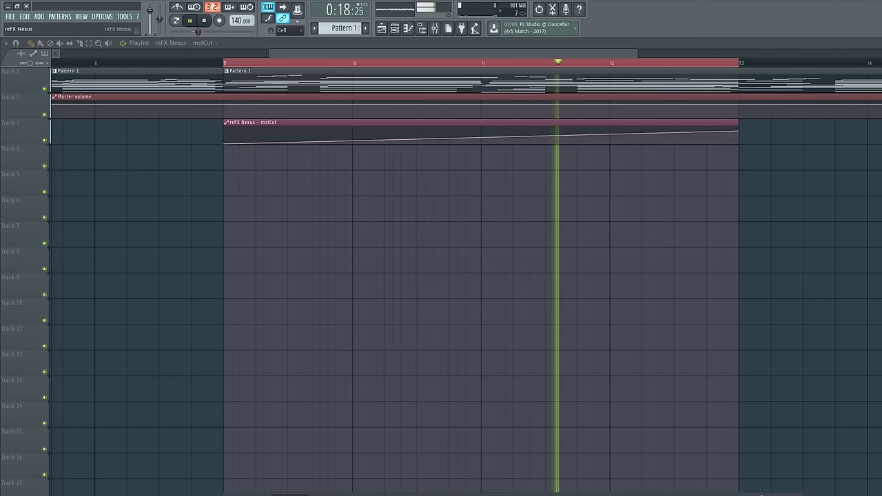
{"action": "key", "text": "space"}
{"action": "key", "text": "space"}
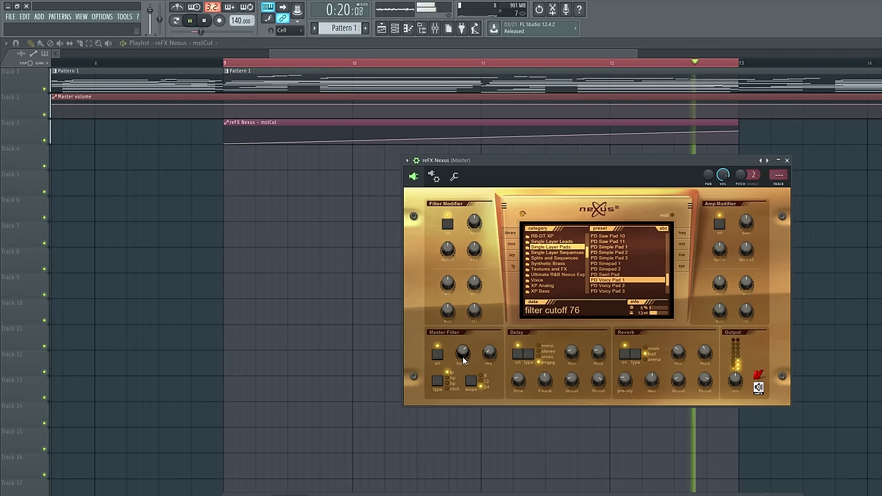
{"action": "key", "text": "space"}
Open the mixer and view the Fruity Love Philter settings on the Master track, closing the effect window again.
{"action": "left_click", "coordinate": [473, 55]}
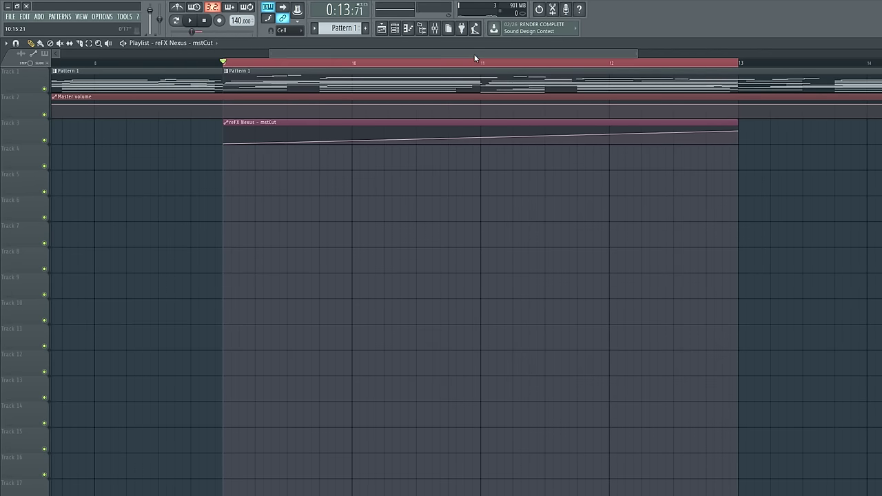
{"action": "left_click", "coordinate": [435, 28]}
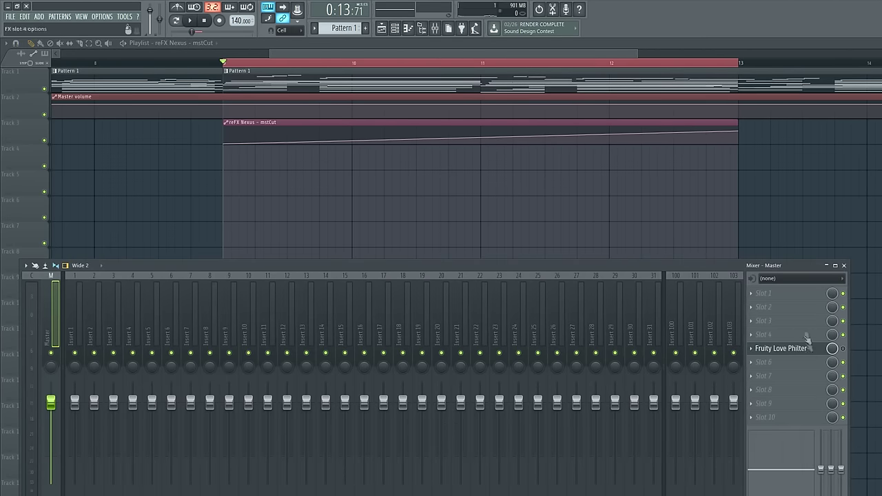
{"action": "left_click", "coordinate": [788, 350]}
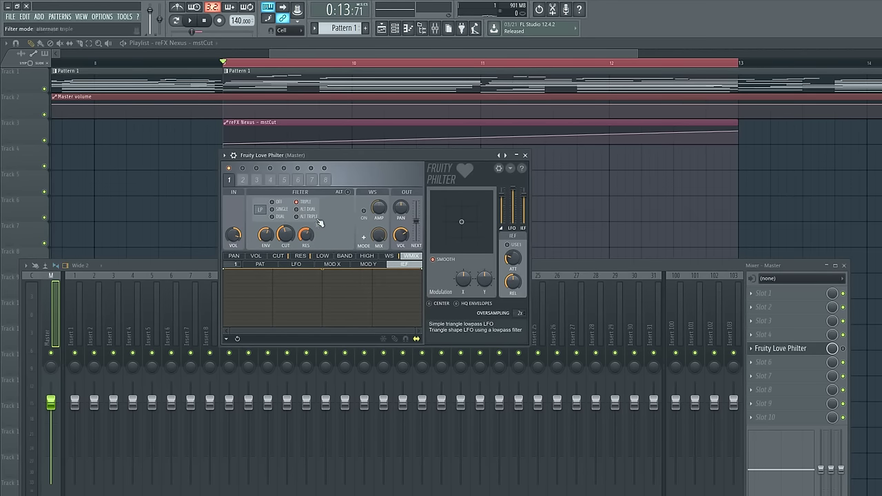
{"action": "left_click", "coordinate": [525, 156]}
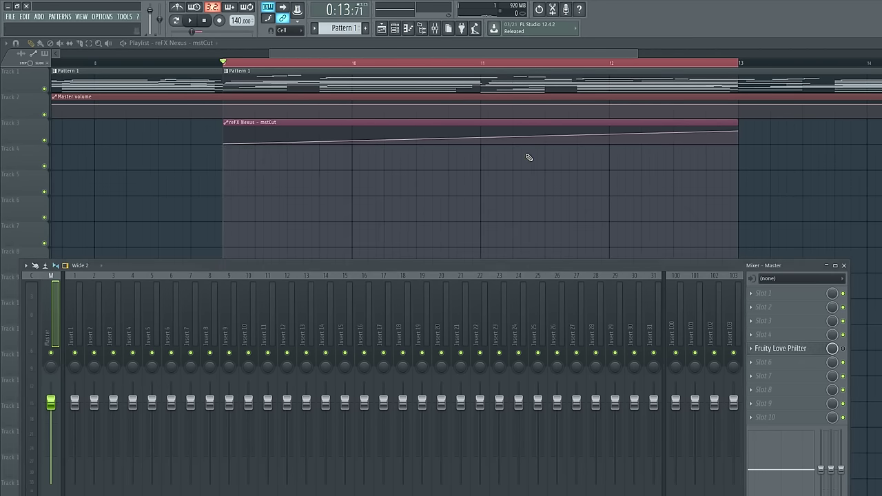